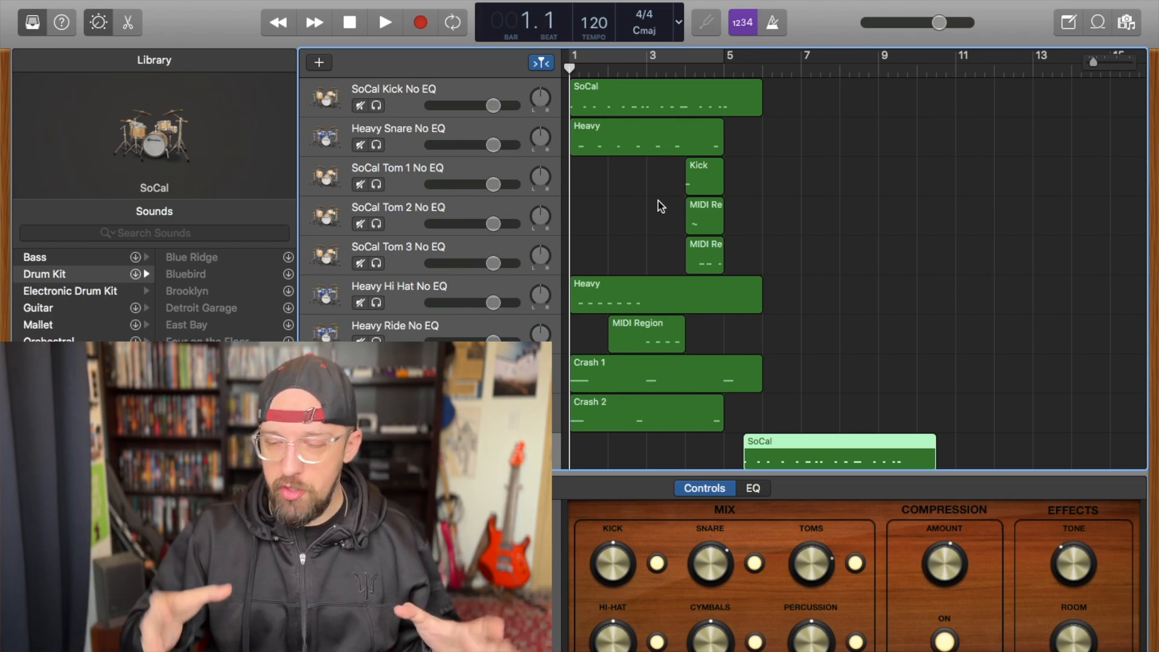
Step: Examine the SoCal Kick w EQ track's EQ curve, including the bands around 50 Hz and 500 Hz, and return to the drum kit controls
{"action": "left_click", "coordinate": [754, 488]}
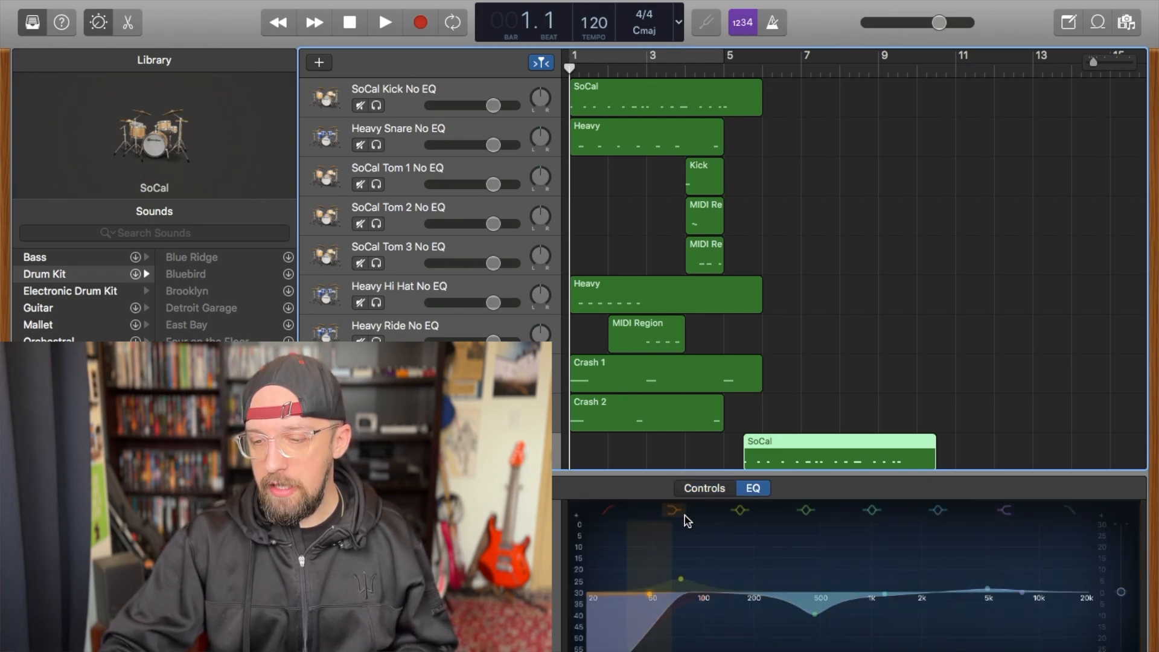
{"action": "left_click_drag", "start_coordinate": [665, 600], "coordinate": [736, 598]}
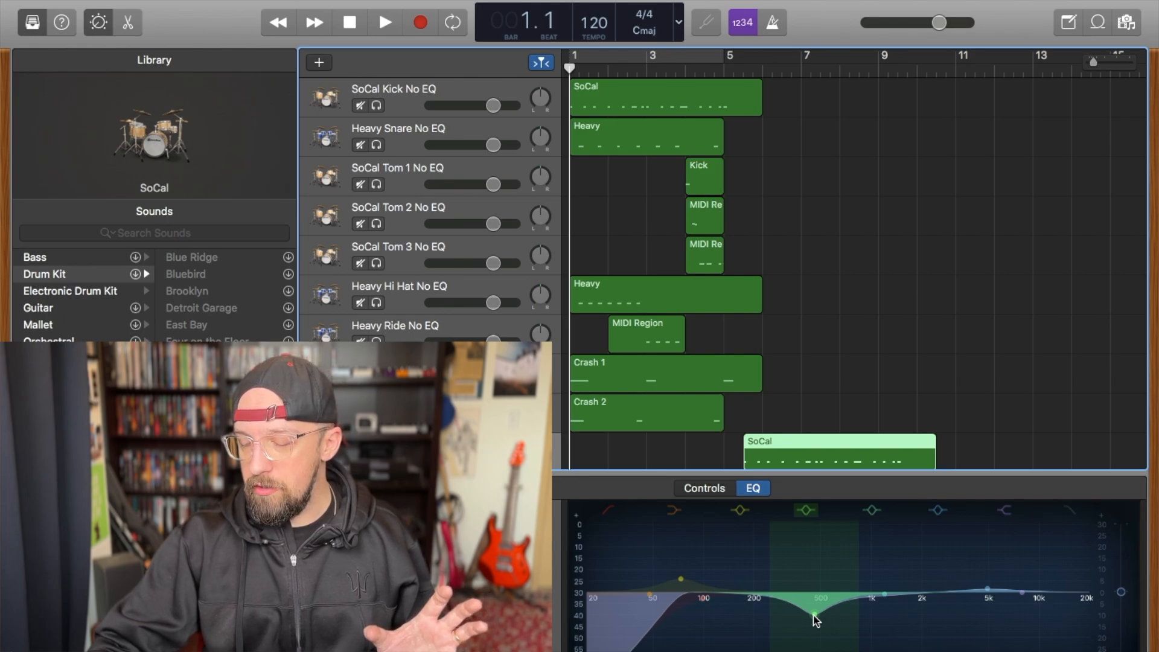
{"action": "left_click", "coordinate": [715, 489]}
Step: Play the drum arrangement from bar 1 through the No EQ and w EQ sections, and stop playback in bar 10
{"action": "scroll", "coordinate": [386, 212], "scroll_direction": "down", "scroll_amount": 1}
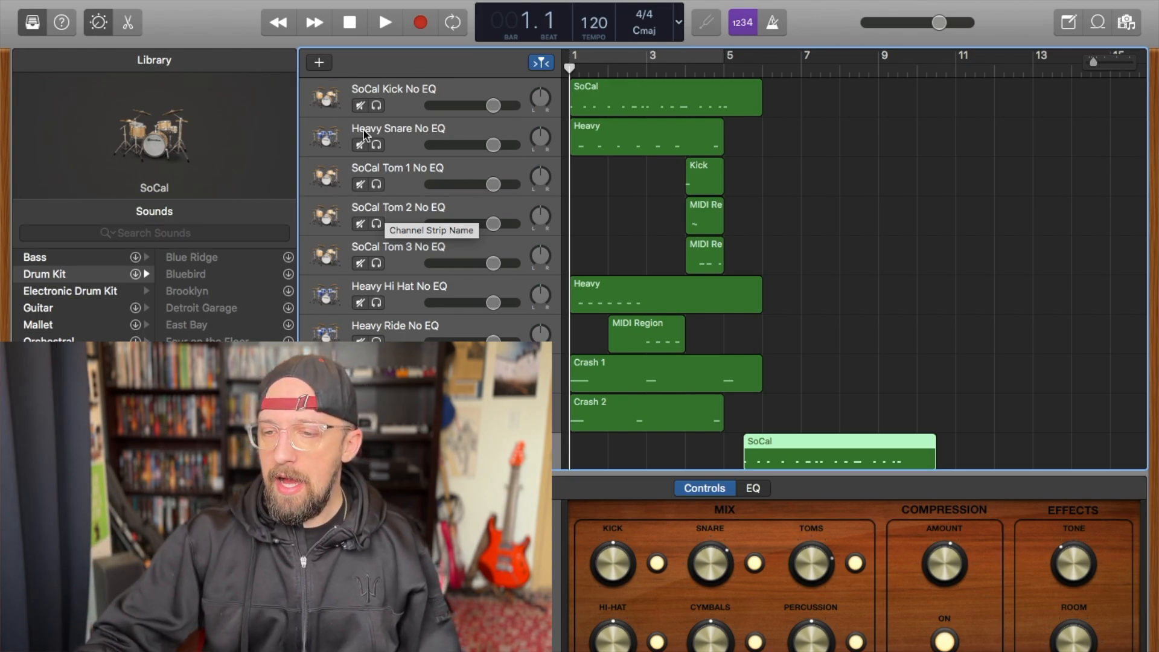
{"action": "scroll", "coordinate": [741, 253], "scroll_direction": "down", "scroll_amount": 5}
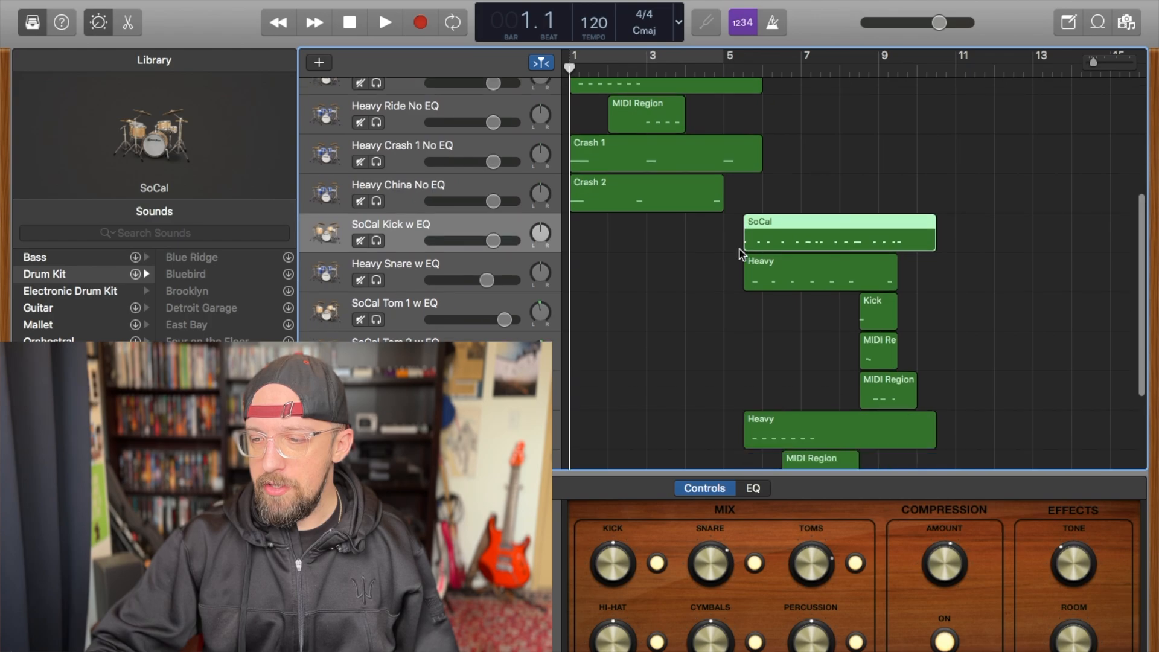
{"action": "scroll", "coordinate": [742, 253], "scroll_direction": "down", "scroll_amount": 4}
{"action": "scroll", "coordinate": [742, 253], "scroll_direction": "up", "scroll_amount": 9}
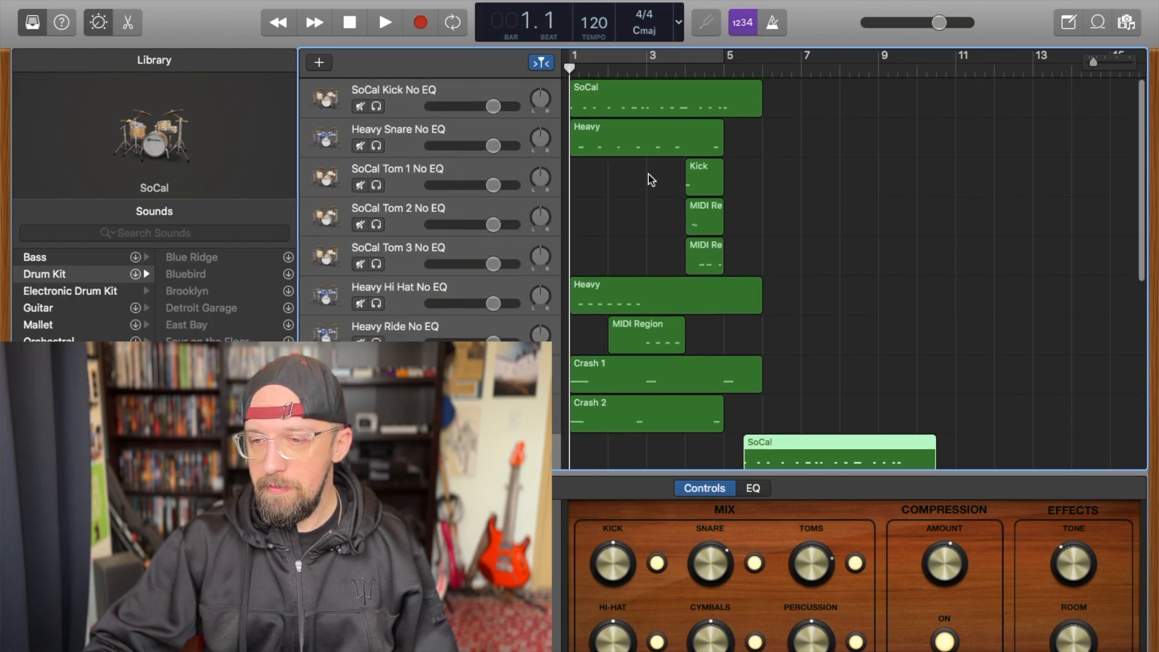
{"action": "left_click", "coordinate": [385, 24]}
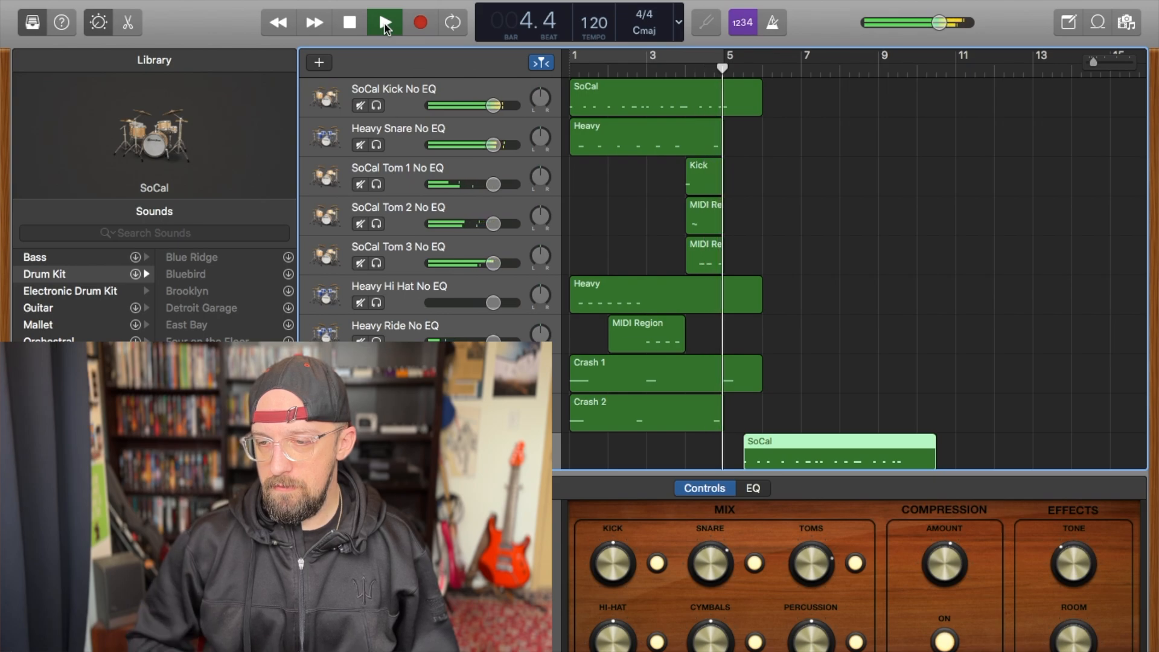
{"action": "scroll", "coordinate": [371, 238], "scroll_direction": "down", "scroll_amount": 10}
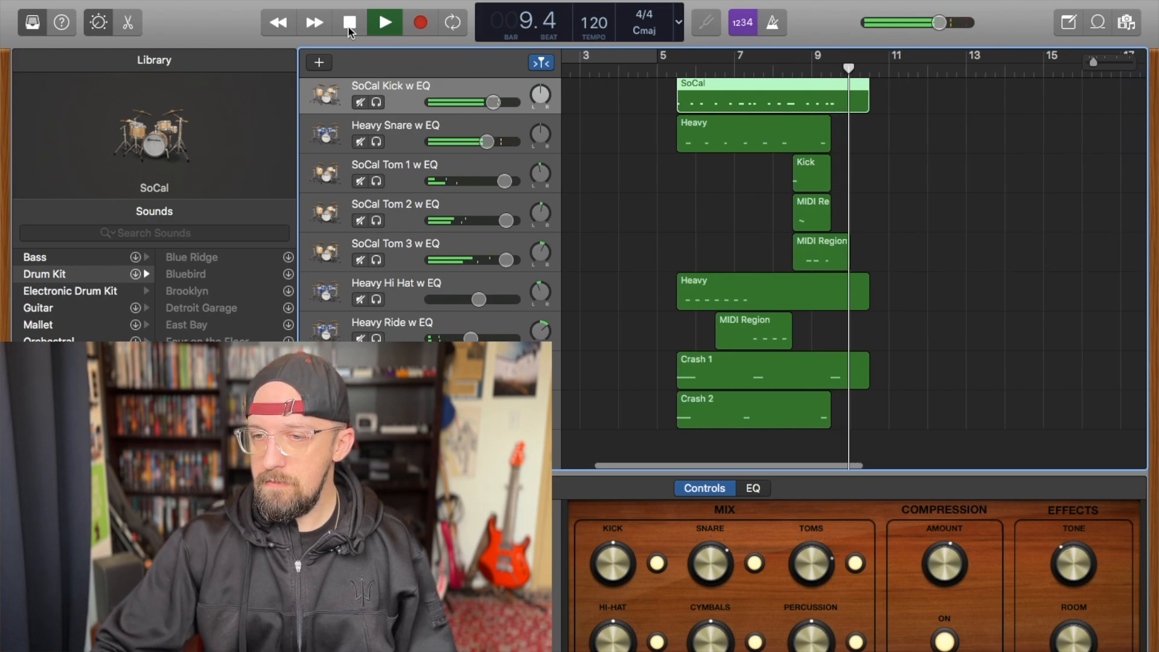
{"action": "left_click", "coordinate": [385, 25]}
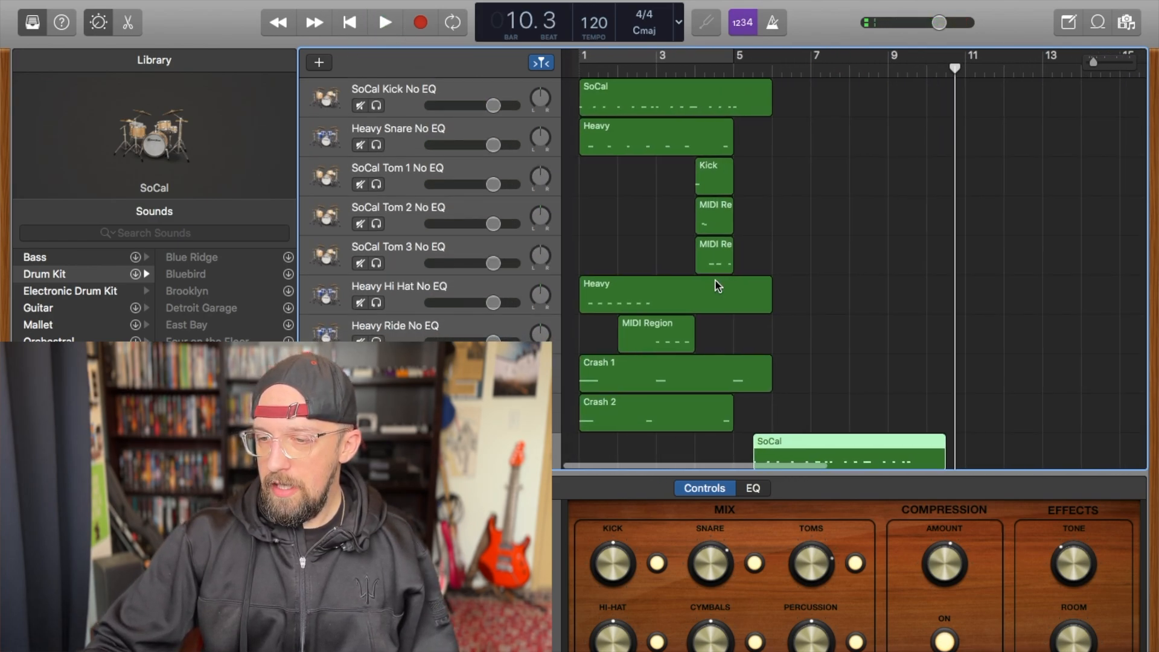
Step: Look through the separate kick, snare, tom and cymbal tracks in both the No EQ and w EQ groups
{"action": "scroll", "coordinate": [716, 282], "scroll_direction": "down", "scroll_amount": 2}
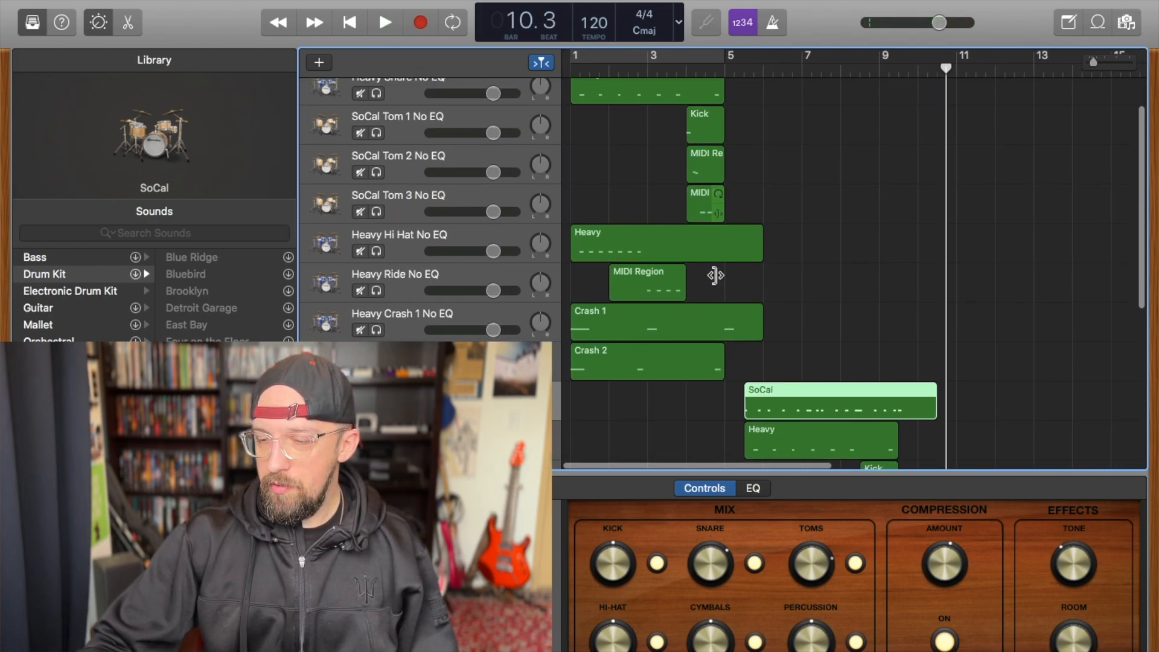
{"action": "scroll", "coordinate": [715, 277], "scroll_direction": "up", "scroll_amount": 2}
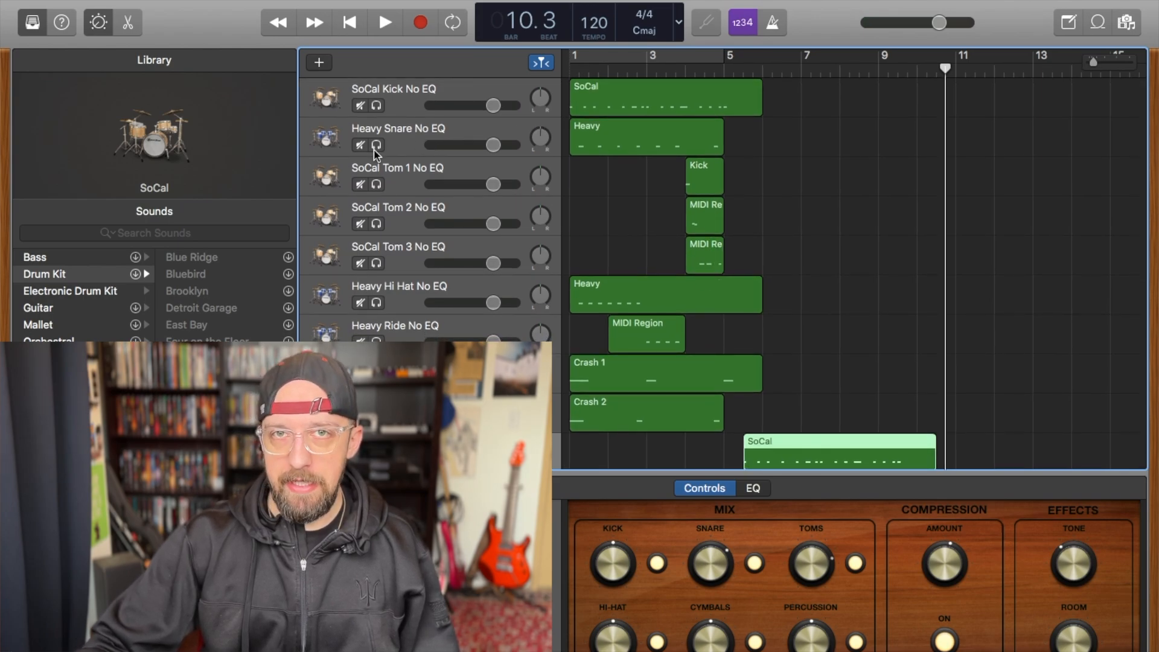
{"action": "scroll", "coordinate": [375, 170], "scroll_direction": "down", "scroll_amount": 2}
{"action": "scroll", "coordinate": [374, 168], "scroll_direction": "up", "scroll_amount": 2}
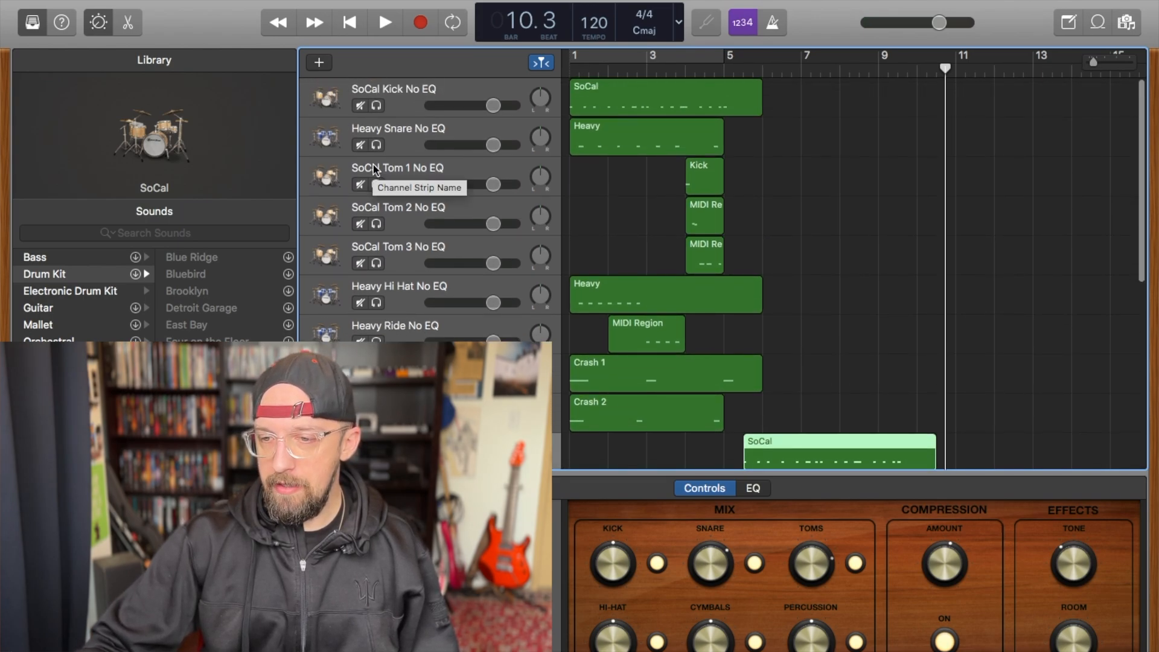
{"action": "scroll", "coordinate": [386, 181], "scroll_direction": "down", "scroll_amount": 8}
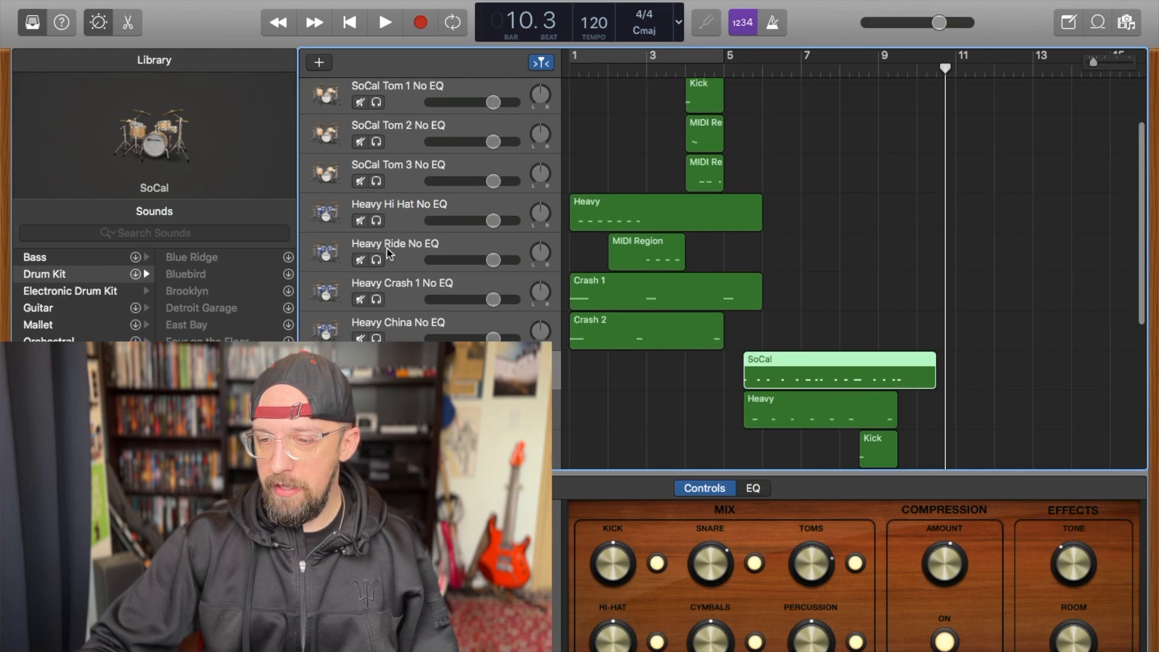
{"action": "scroll", "coordinate": [417, 277], "scroll_direction": "up", "scroll_amount": 3}
{"action": "scroll", "coordinate": [416, 276], "scroll_direction": "down", "scroll_amount": 5}
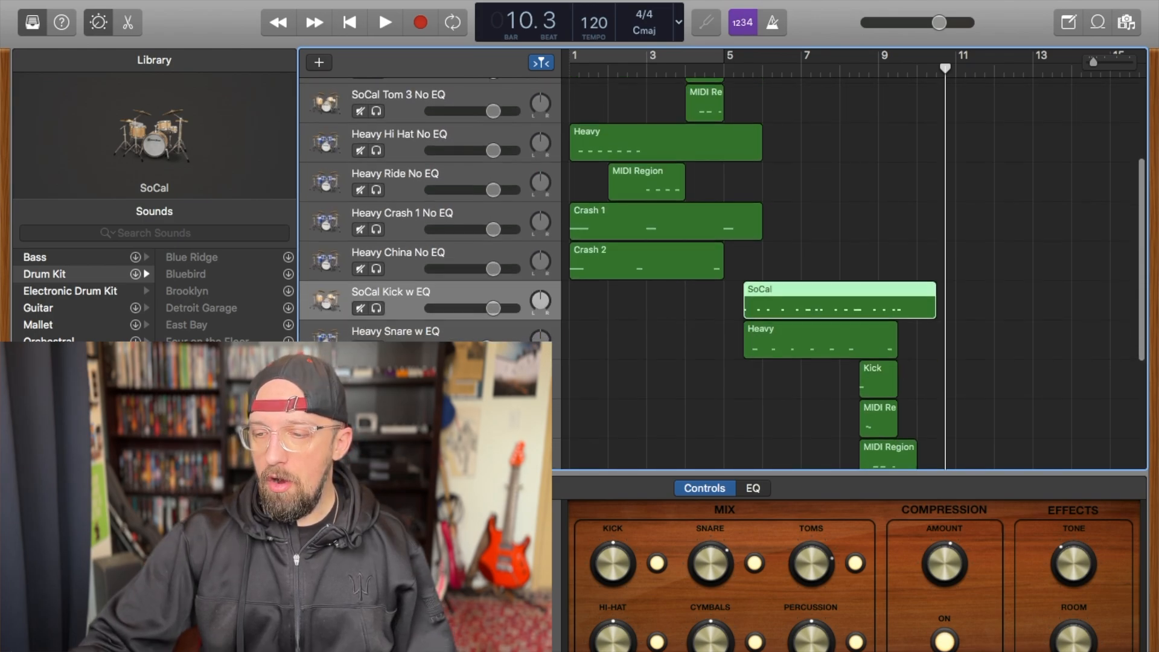
{"action": "scroll", "coordinate": [416, 276], "scroll_direction": "down", "scroll_amount": 1}
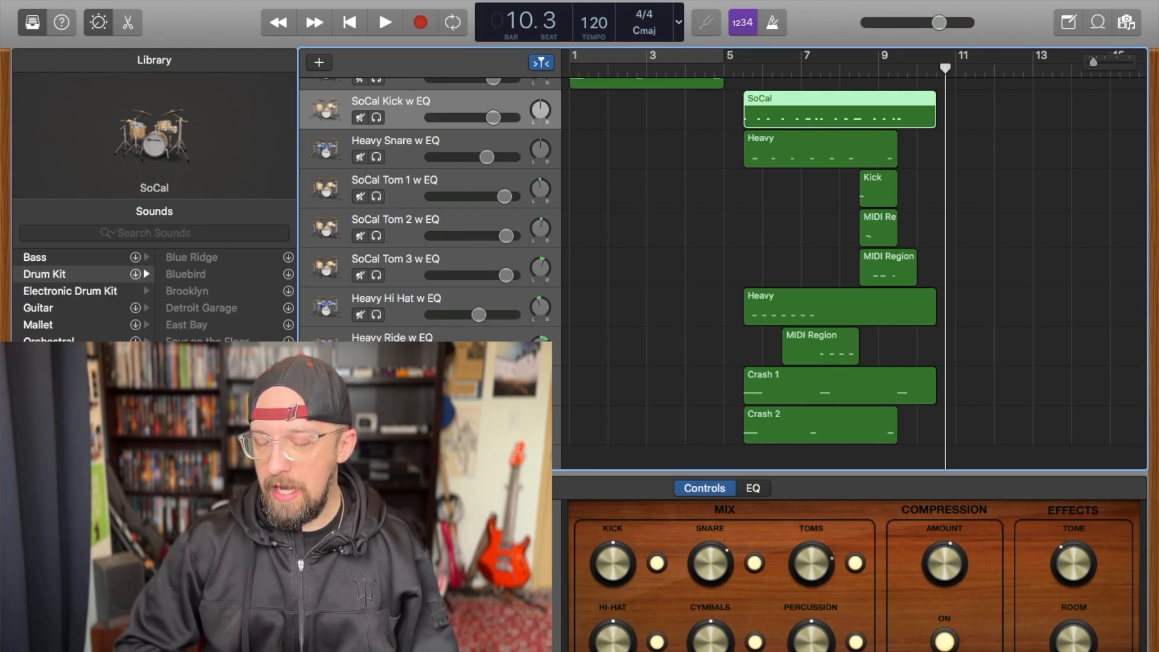
Step: Browse the EQ presets for the SoCal Kick w EQ track, including the 01 Drums presets, and return to the drum kit controls
{"action": "left_click", "coordinate": [755, 490]}
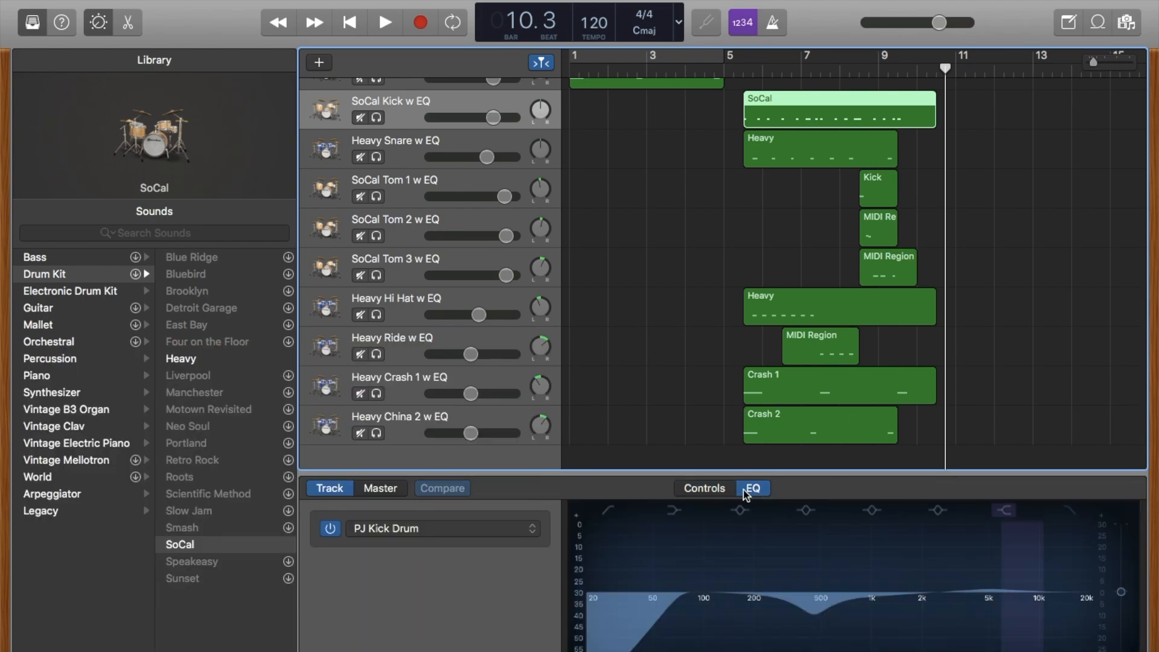
{"action": "left_click", "coordinate": [486, 531]}
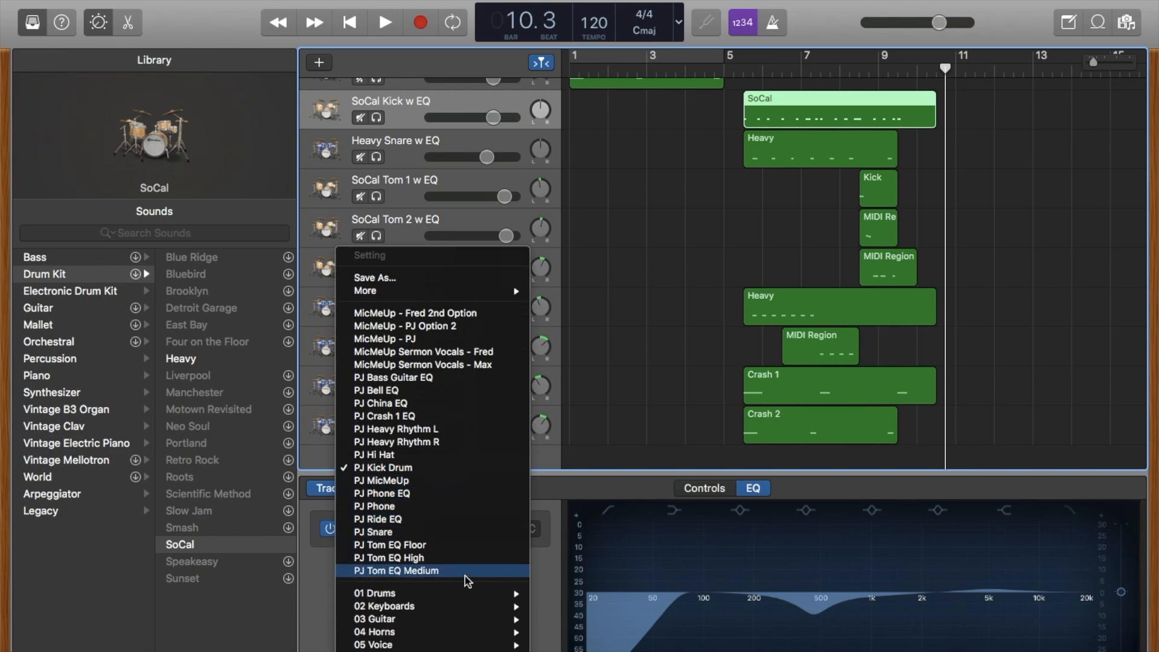
{"action": "mouse_move", "coordinate": [462, 601]}
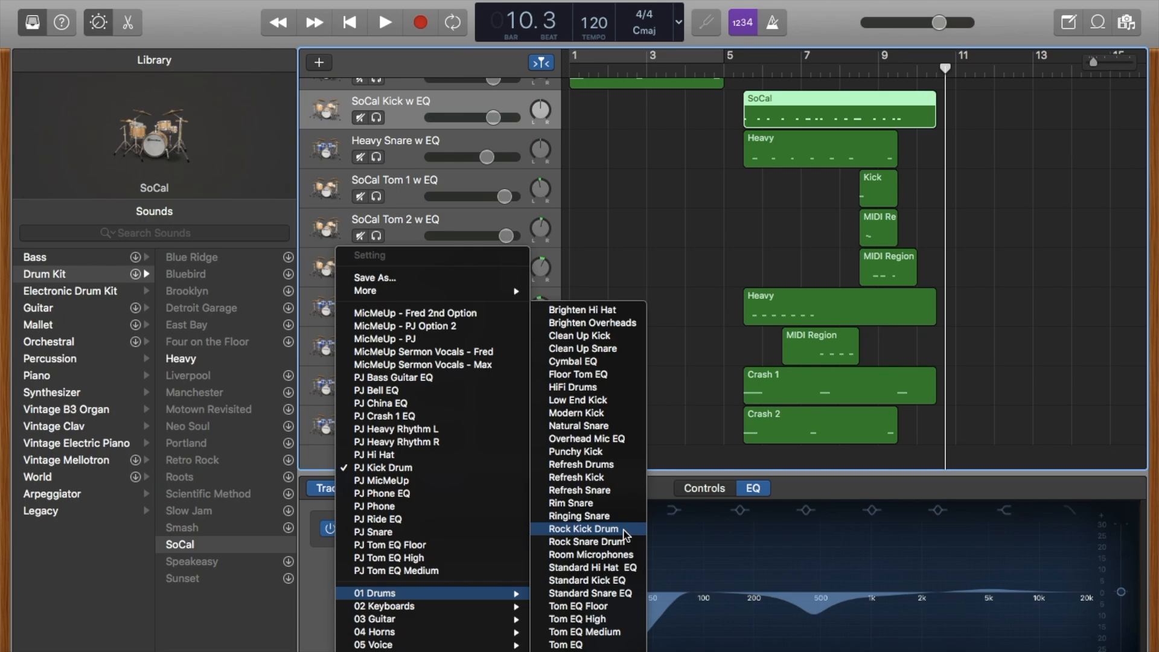
{"action": "left_click", "coordinate": [709, 489]}
{"action": "left_click", "coordinate": [709, 489]}
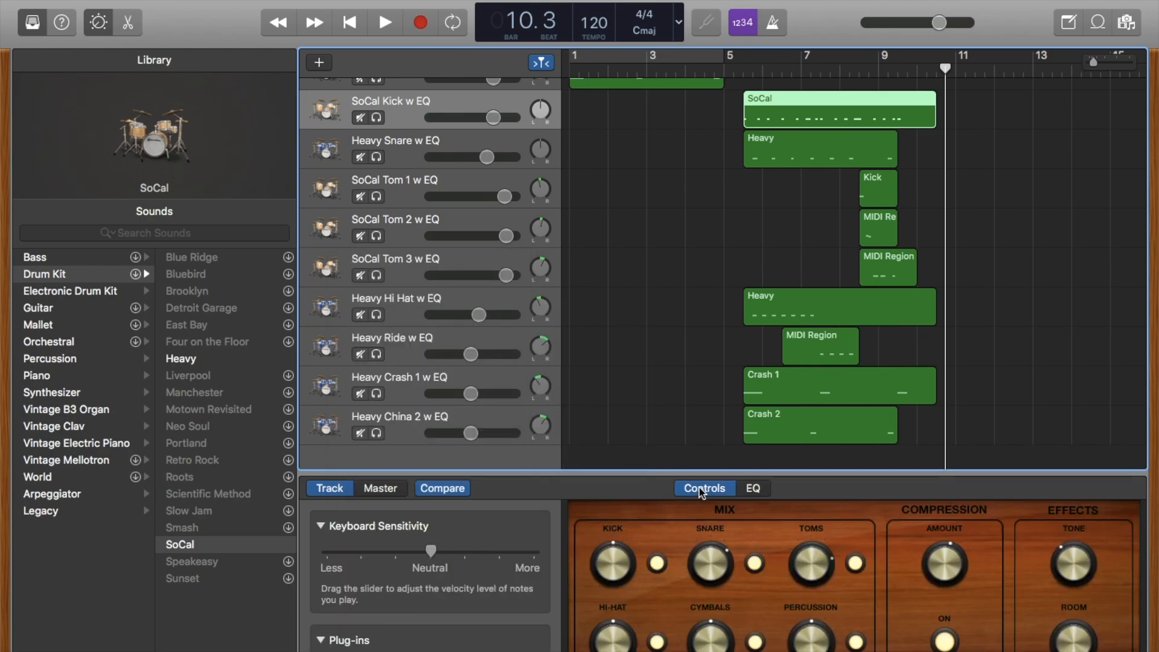
Step: Open the kick track's Compressor, review its Rock Kick preset among the 01 Drums presets, and close the plug-in window
{"action": "scroll", "coordinate": [510, 628], "scroll_direction": "down", "scroll_amount": 3}
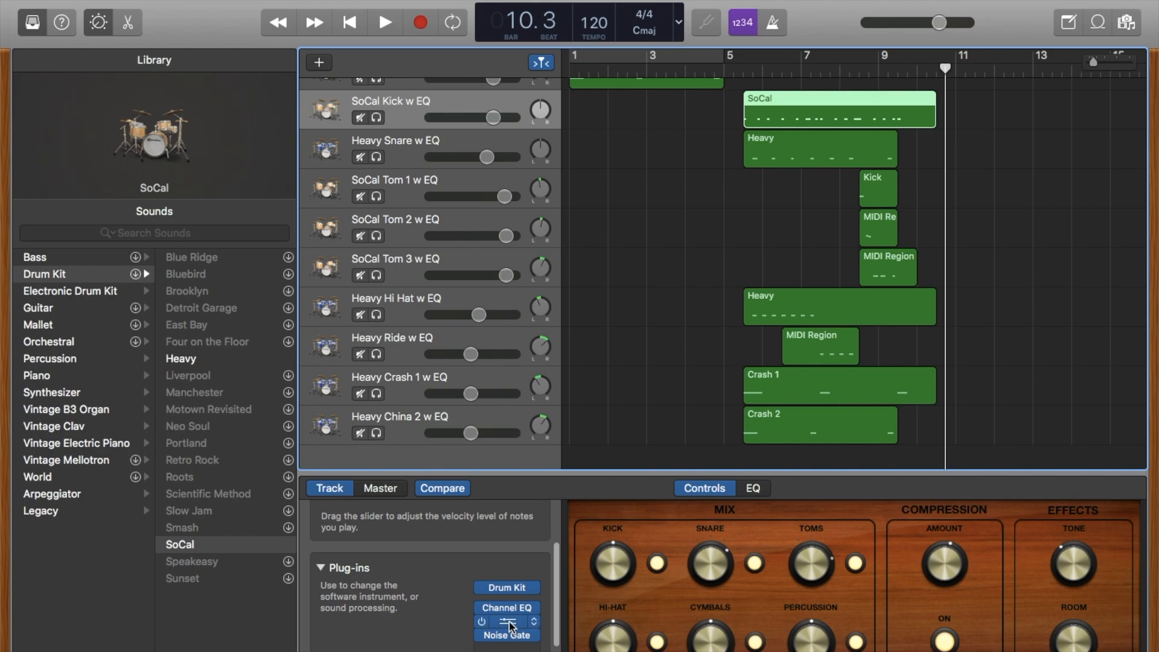
{"action": "left_click", "coordinate": [509, 622]}
{"action": "left_click", "coordinate": [258, 40]}
{"action": "mouse_move", "coordinate": [229, 163]}
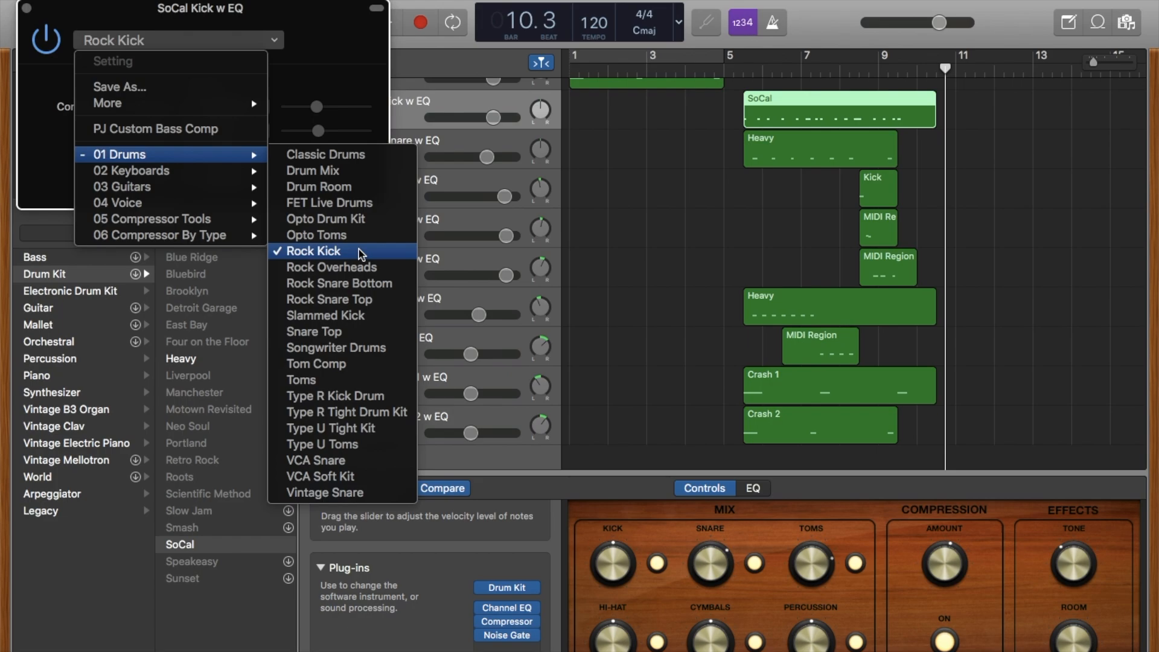
{"action": "left_click", "coordinate": [26, 9]}
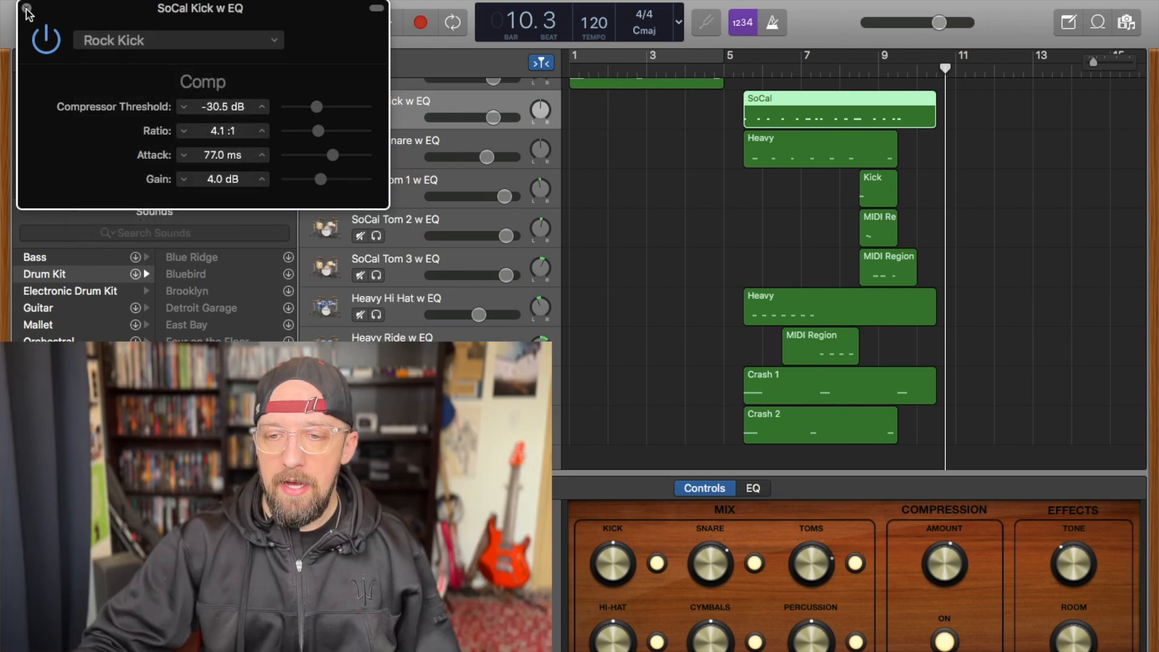
{"action": "left_click", "coordinate": [26, 8]}
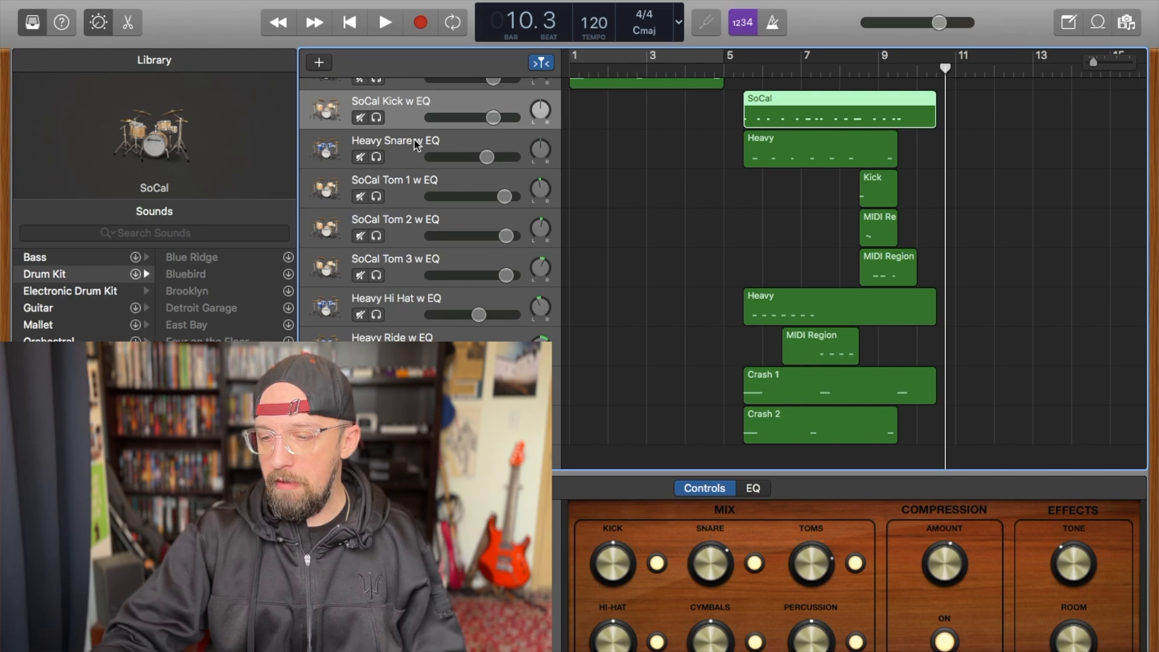
Step: Examine the SoCal Kick w EQ track's EQ curve and look over the No EQ and w EQ drum tracks
{"action": "scroll", "coordinate": [408, 117], "scroll_direction": "down", "scroll_amount": 2}
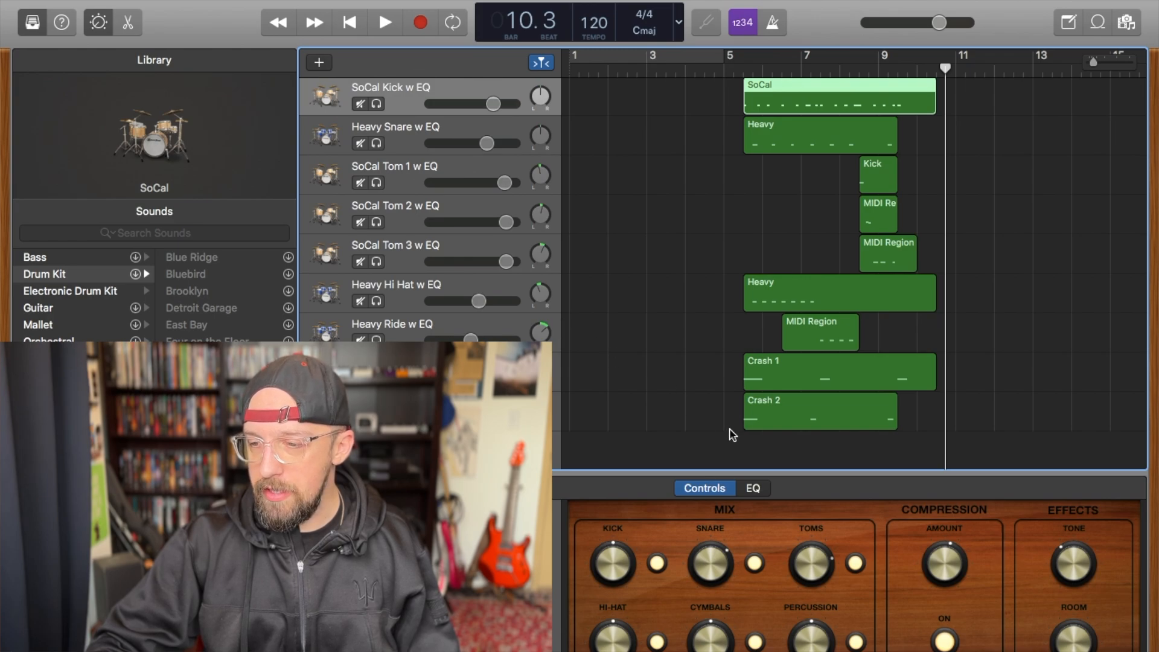
{"action": "scroll", "coordinate": [689, 328], "scroll_direction": "down", "scroll_amount": 1}
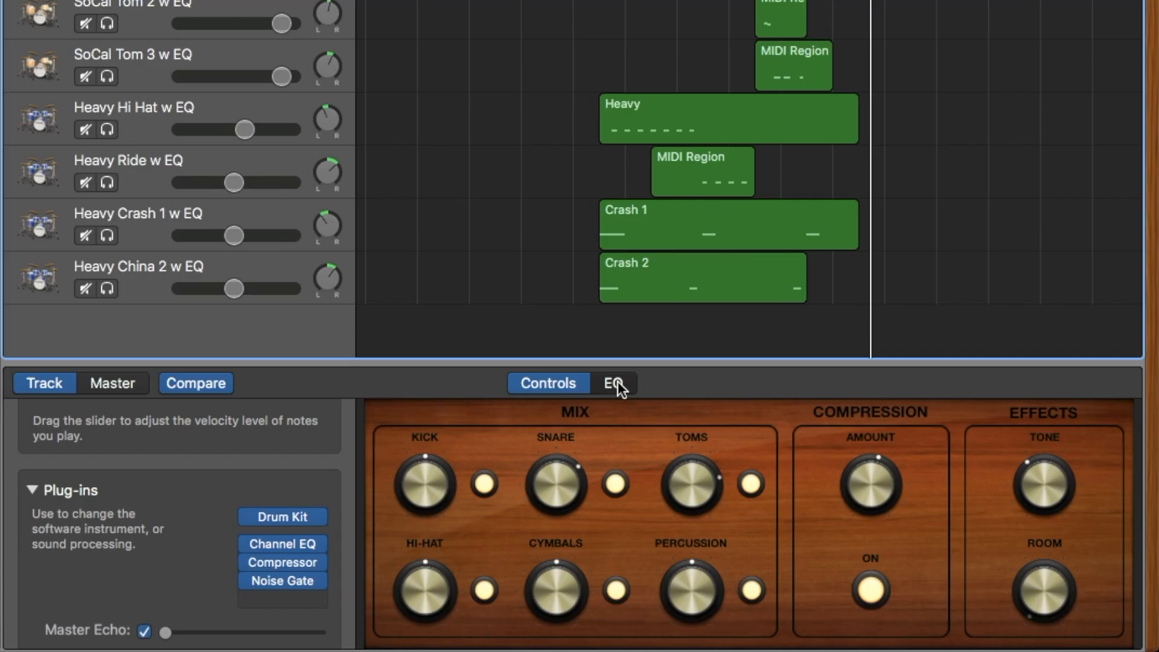
{"action": "left_click", "coordinate": [752, 487]}
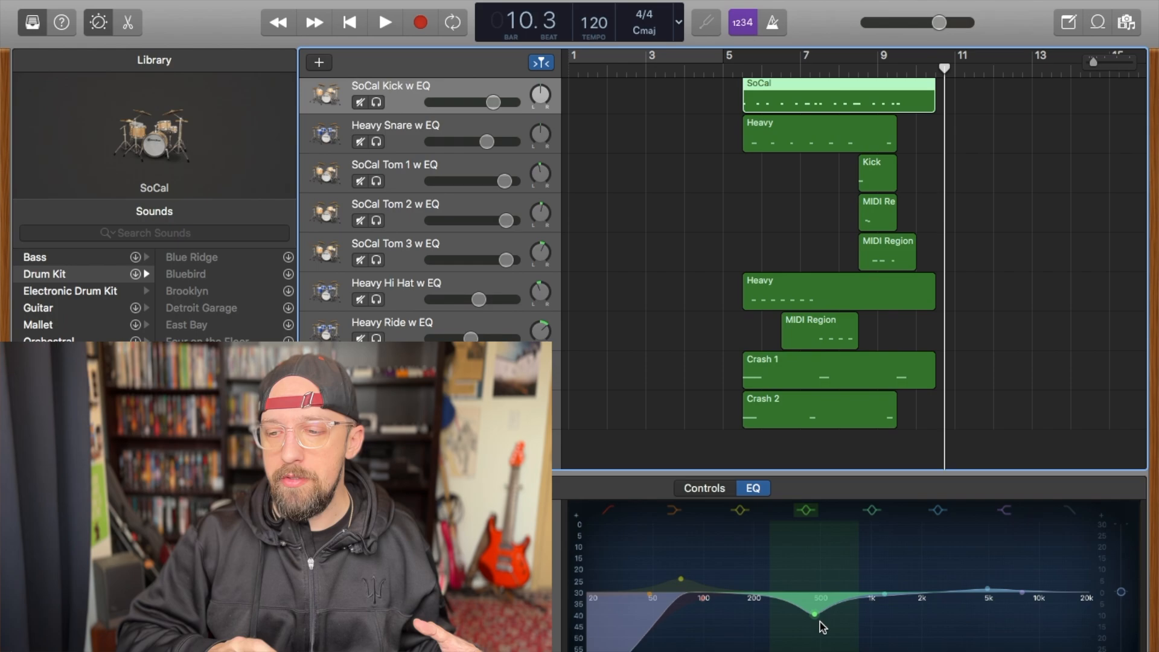
{"action": "scroll", "coordinate": [802, 258], "scroll_direction": "up", "scroll_amount": 5}
{"action": "scroll", "coordinate": [802, 258], "scroll_direction": "down", "scroll_amount": 5}
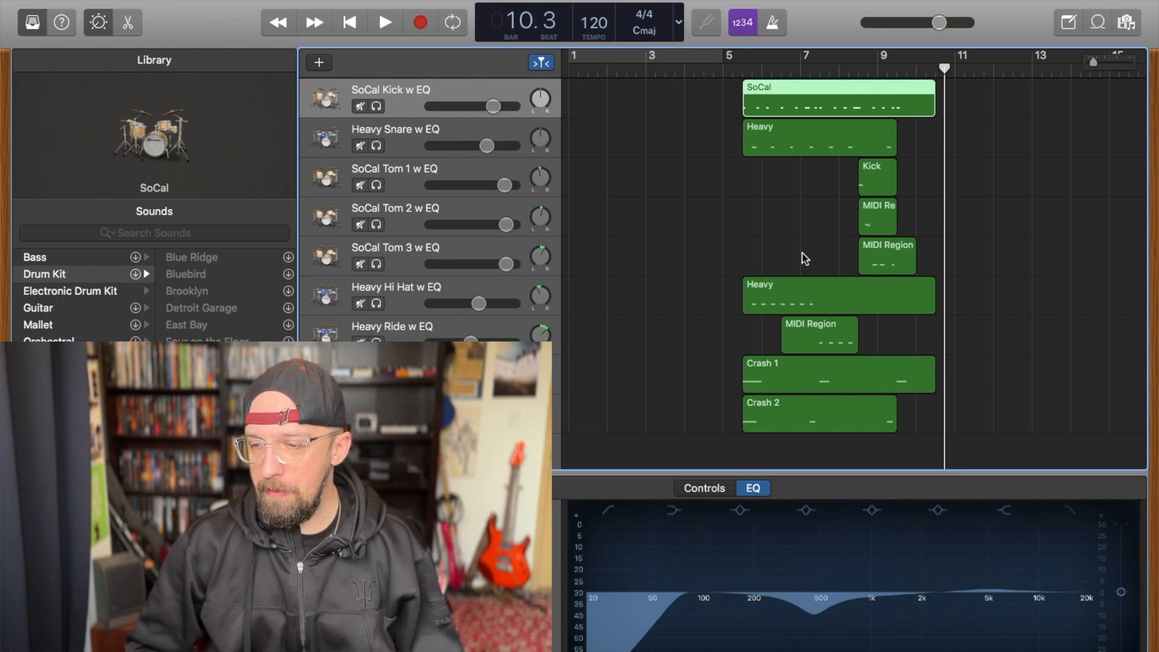
{"action": "scroll", "coordinate": [516, 143], "scroll_direction": "up", "scroll_amount": 3}
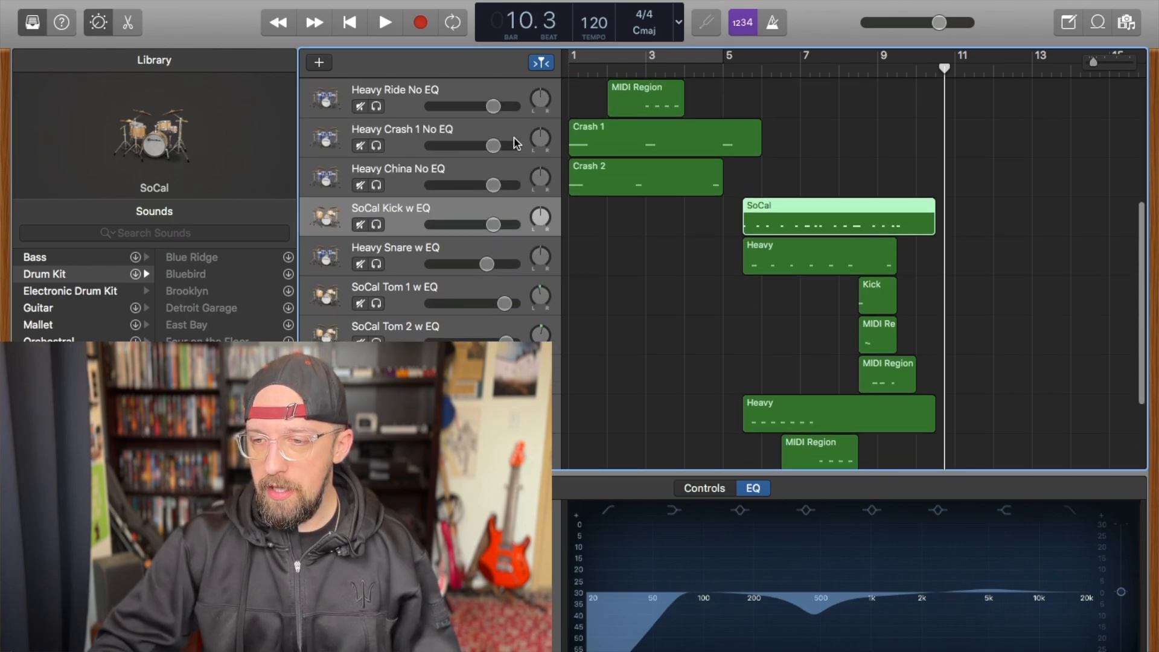
{"action": "scroll", "coordinate": [516, 144], "scroll_direction": "up", "scroll_amount": 3}
{"action": "scroll", "coordinate": [519, 207], "scroll_direction": "down", "scroll_amount": 3}
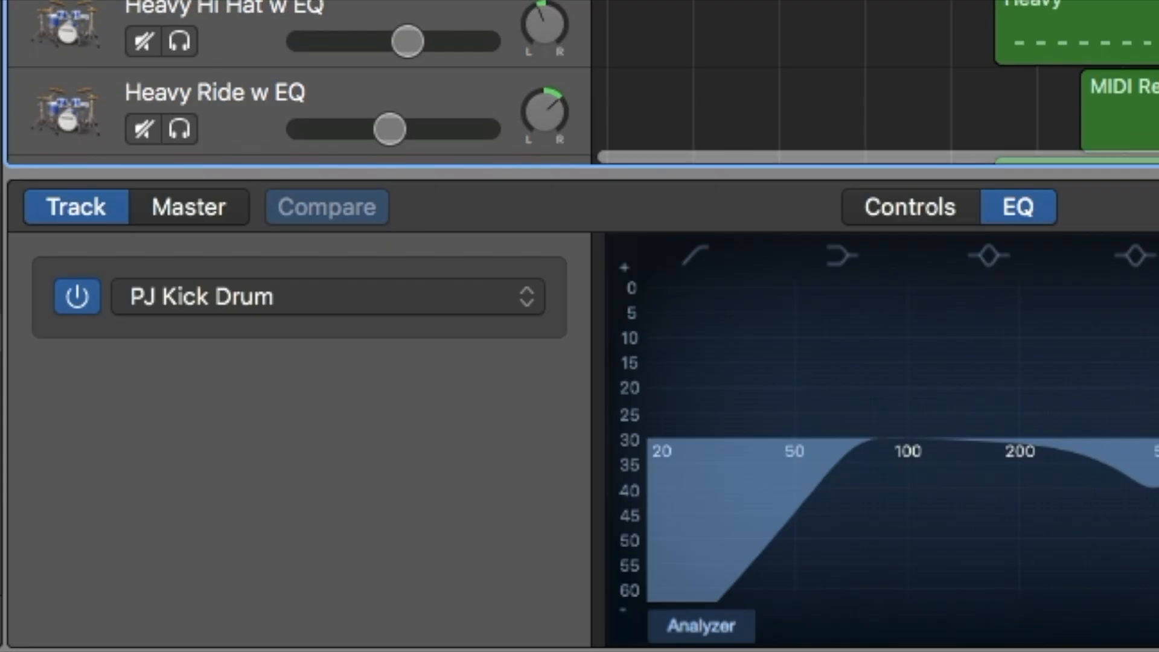
{"action": "scroll", "coordinate": [525, 209], "scroll_direction": "down", "scroll_amount": 1}
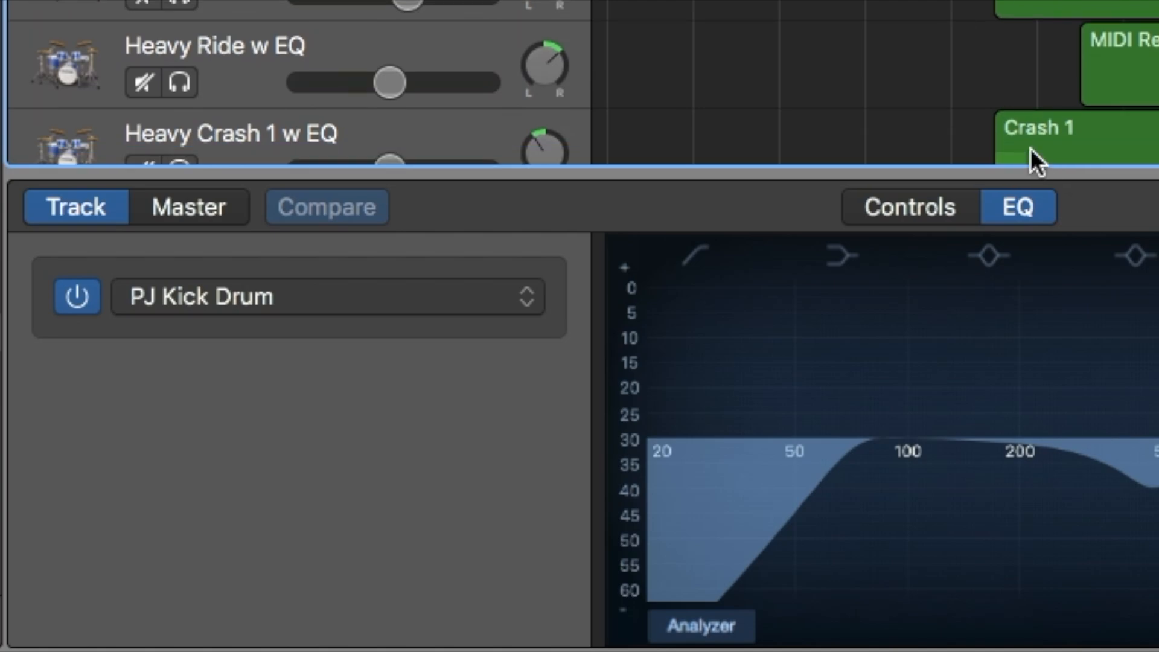
Step: Show the kick track's plug-ins and browse the effects available for the empty slot below Noise Gate
{"action": "left_click", "coordinate": [907, 201]}
{"action": "scroll", "coordinate": [468, 404], "scroll_direction": "down", "scroll_amount": 4}
{"action": "left_click", "coordinate": [483, 527]}
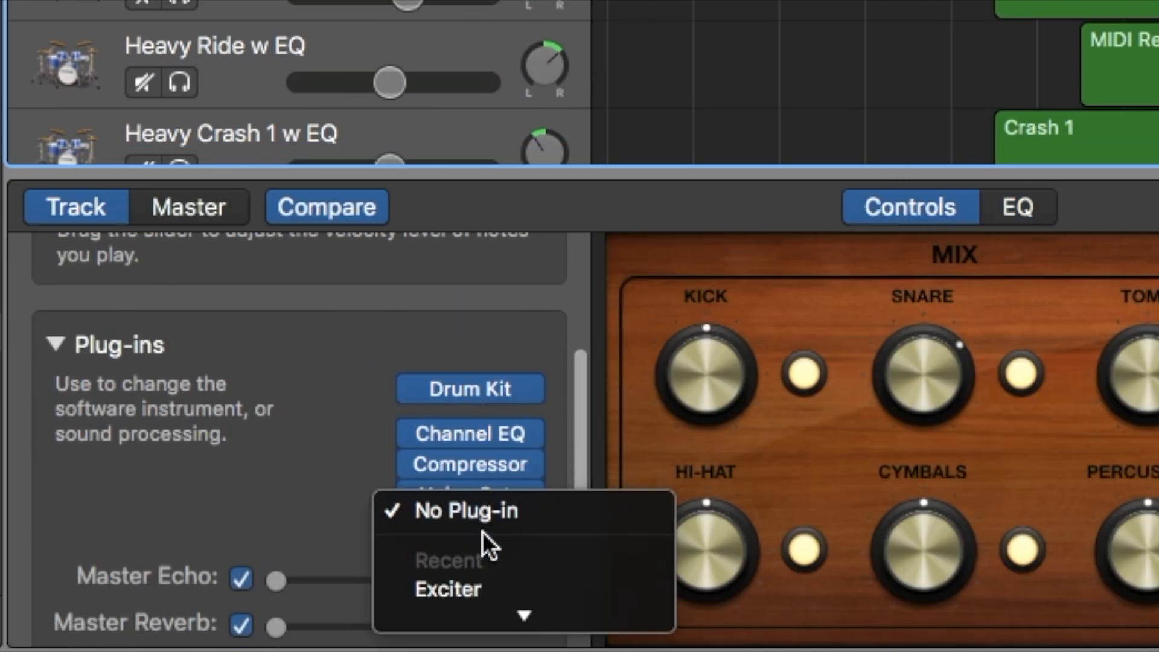
{"action": "scroll", "coordinate": [483, 532], "scroll_direction": "down", "scroll_amount": 5}
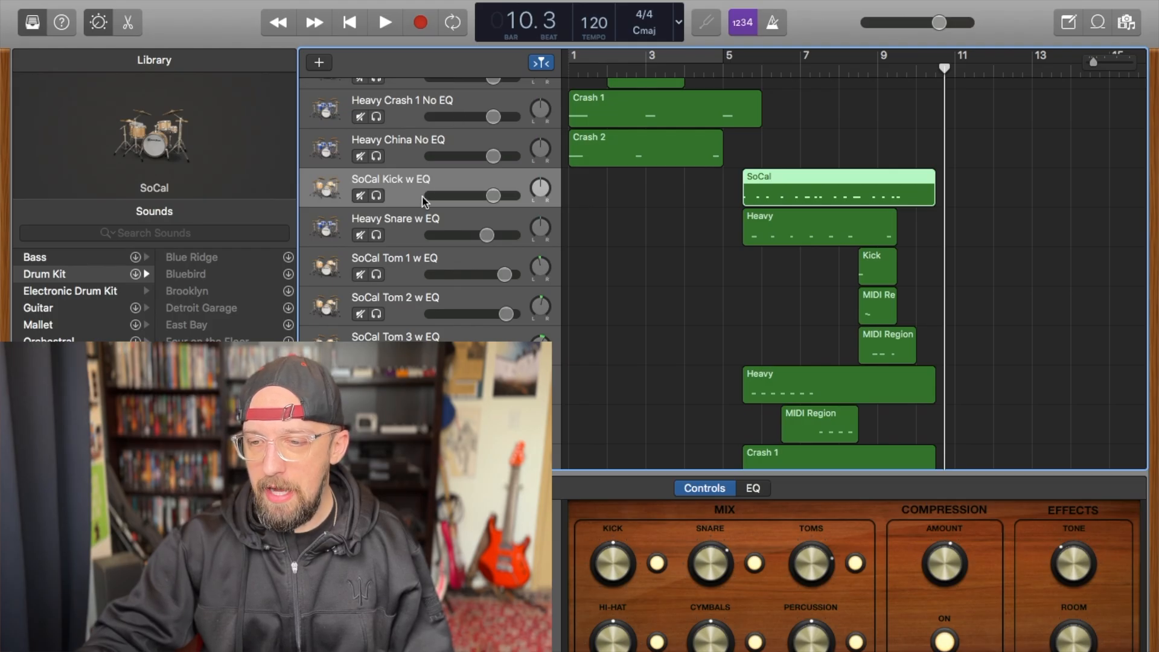
Step: Select the Heavy Snare w EQ track and browse its first effect slot's Audio Units choices down to Wavesfactory's SnareBuzz
{"action": "left_click", "coordinate": [414, 230]}
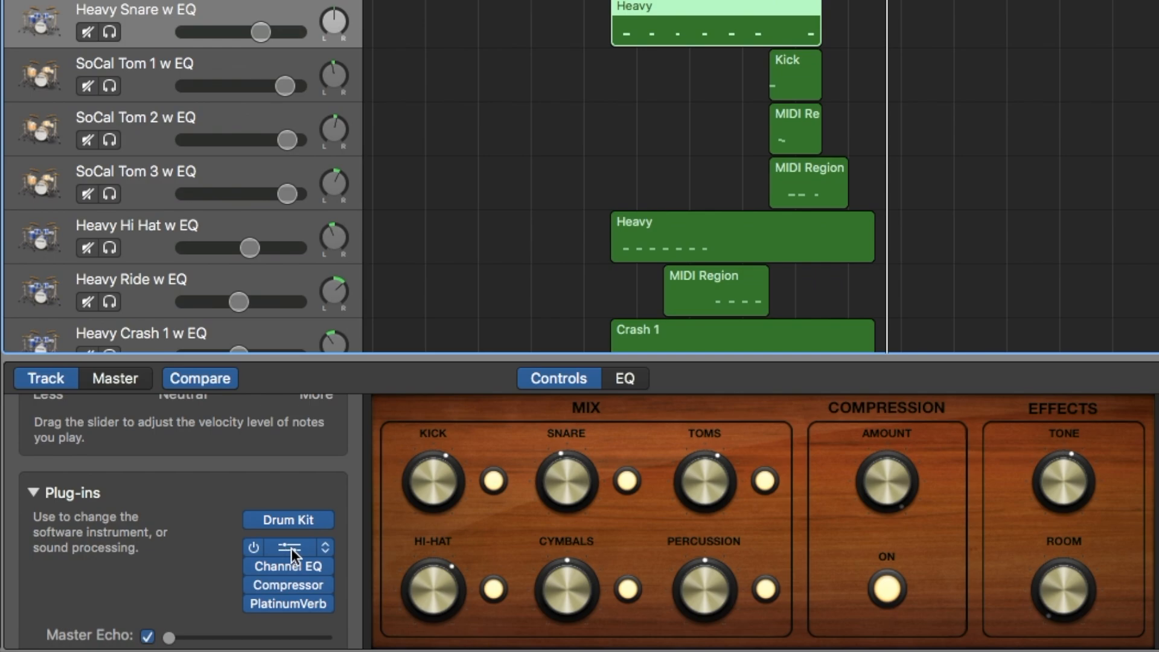
{"action": "left_click", "coordinate": [328, 552]}
{"action": "mouse_move", "coordinate": [326, 599]}
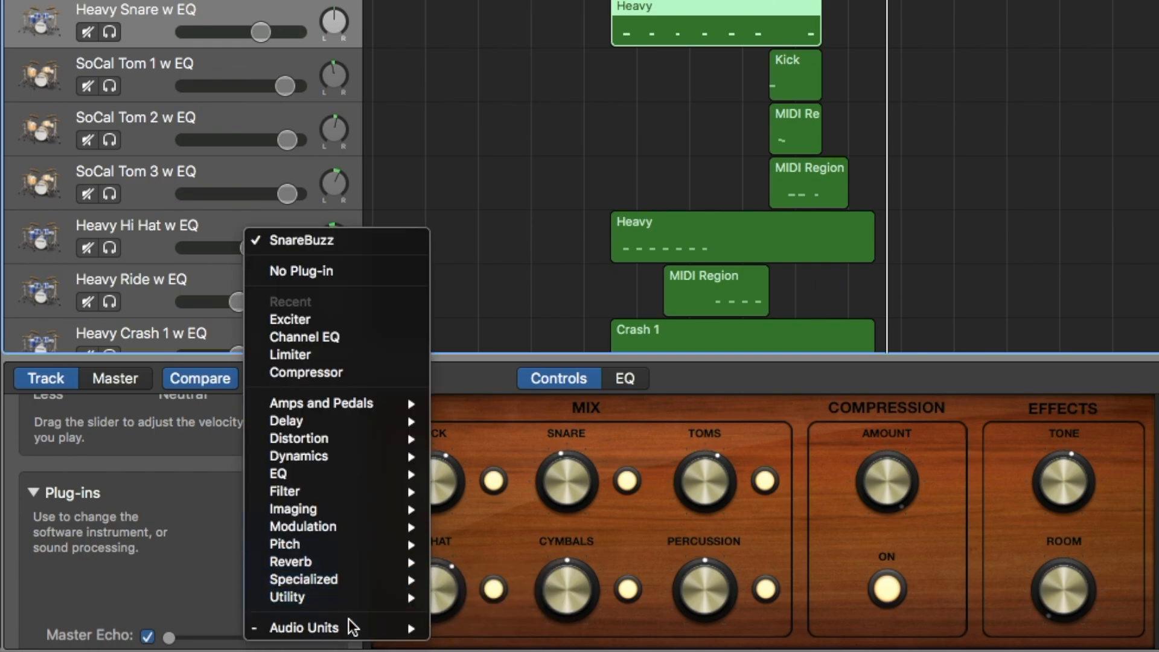
{"action": "mouse_move", "coordinate": [375, 629]}
{"action": "mouse_move", "coordinate": [438, 629]}
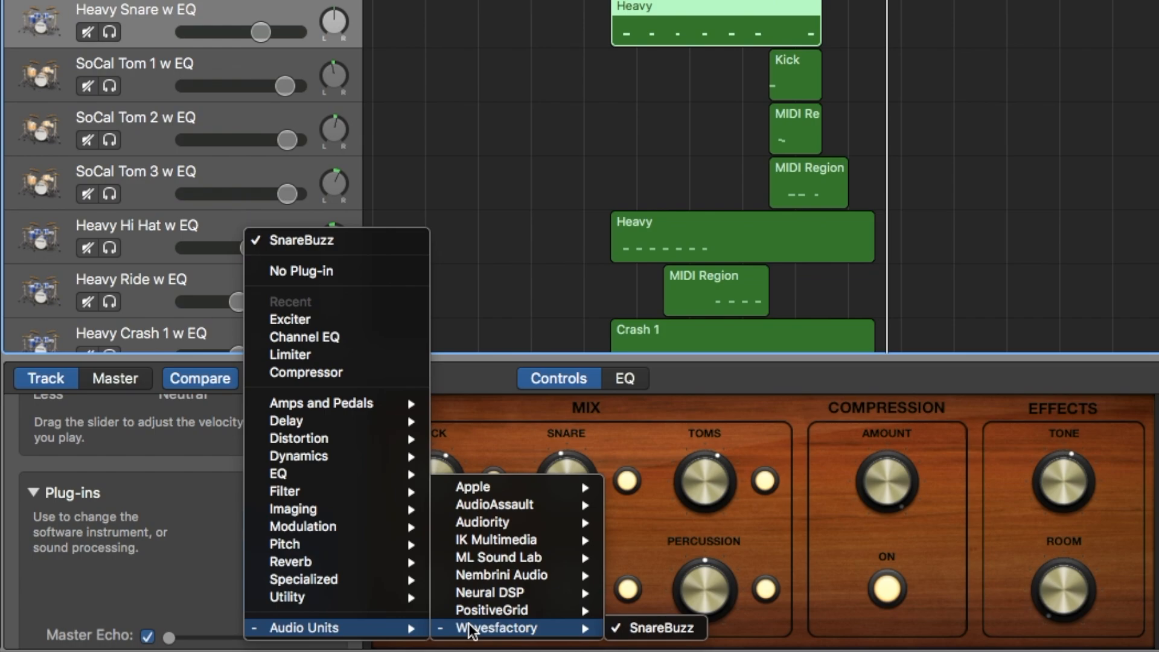
{"action": "left_click", "coordinate": [457, 385]}
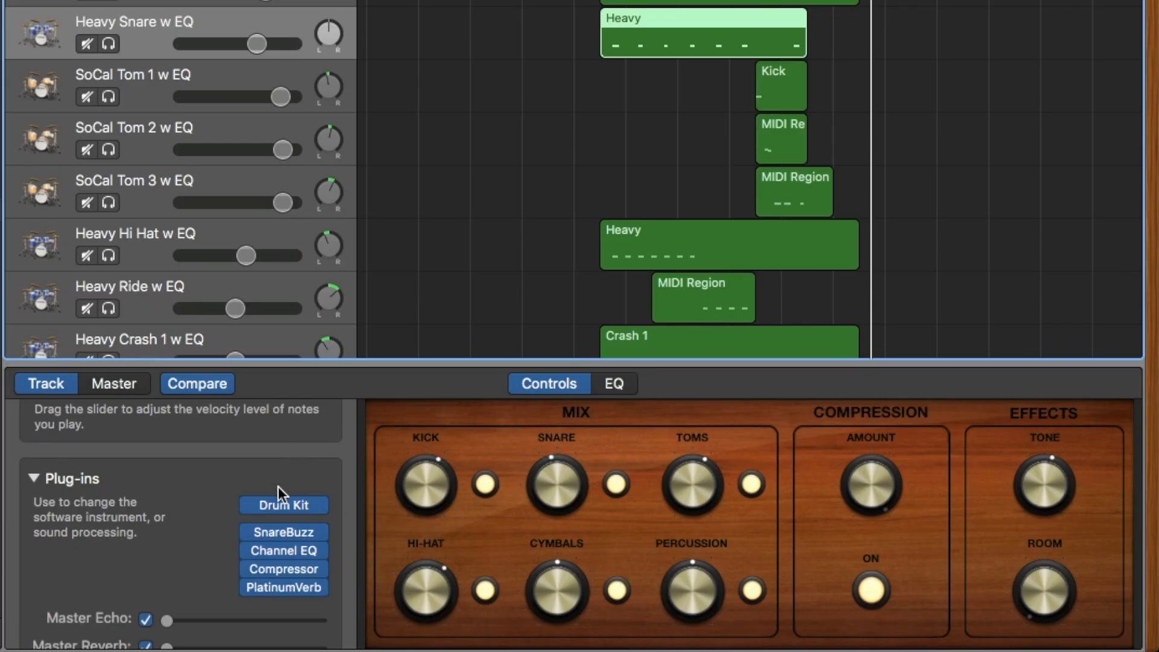
Step: Open the Heavy Snare w EQ track's PlatinumVerb, try the Wet level slightly higher and back again, and close the plug-in window
{"action": "mouse_move", "coordinate": [288, 532]}
{"action": "mouse_move", "coordinate": [266, 555]}
{"action": "left_click", "coordinate": [320, 587]}
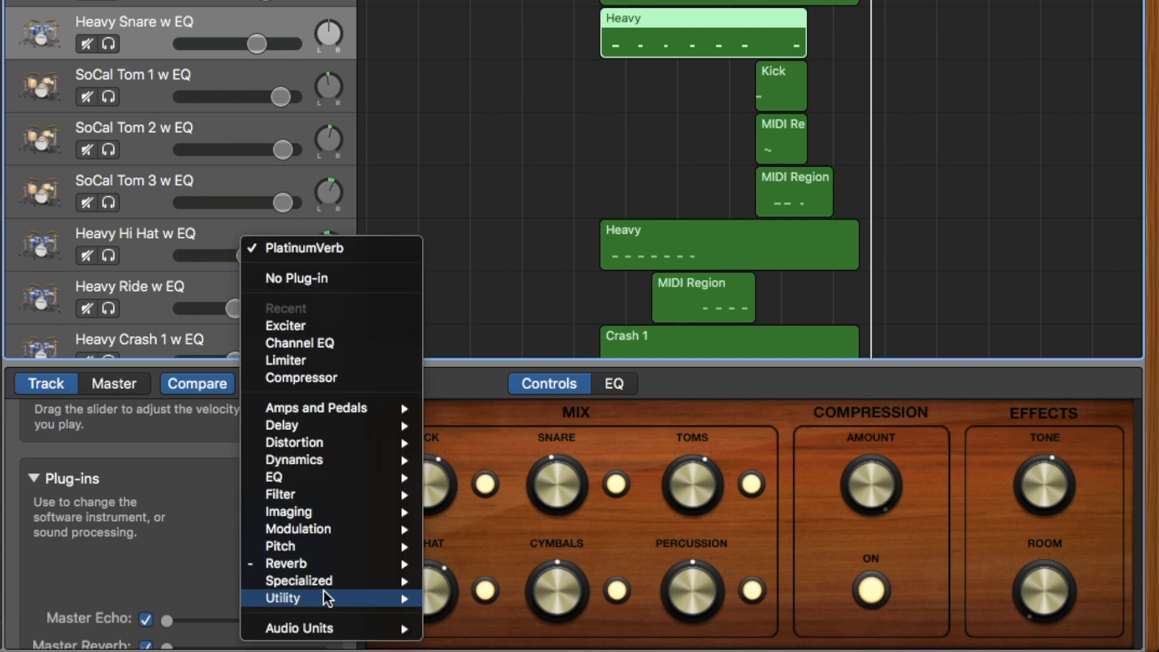
{"action": "left_click", "coordinate": [198, 568]}
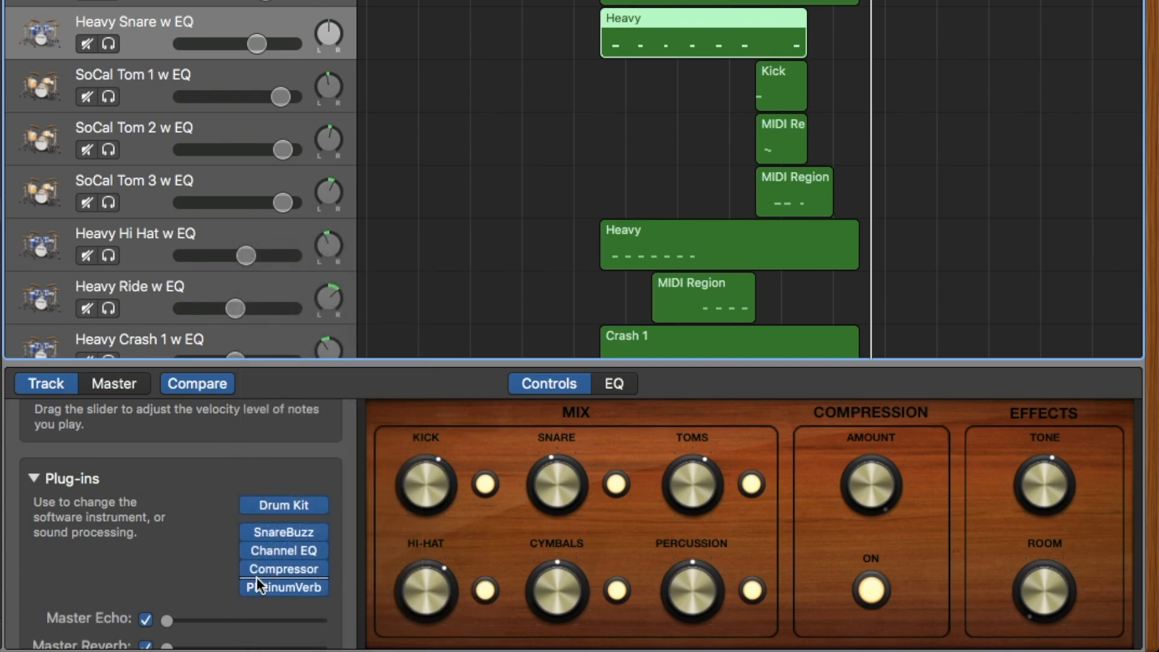
{"action": "left_click", "coordinate": [285, 588]}
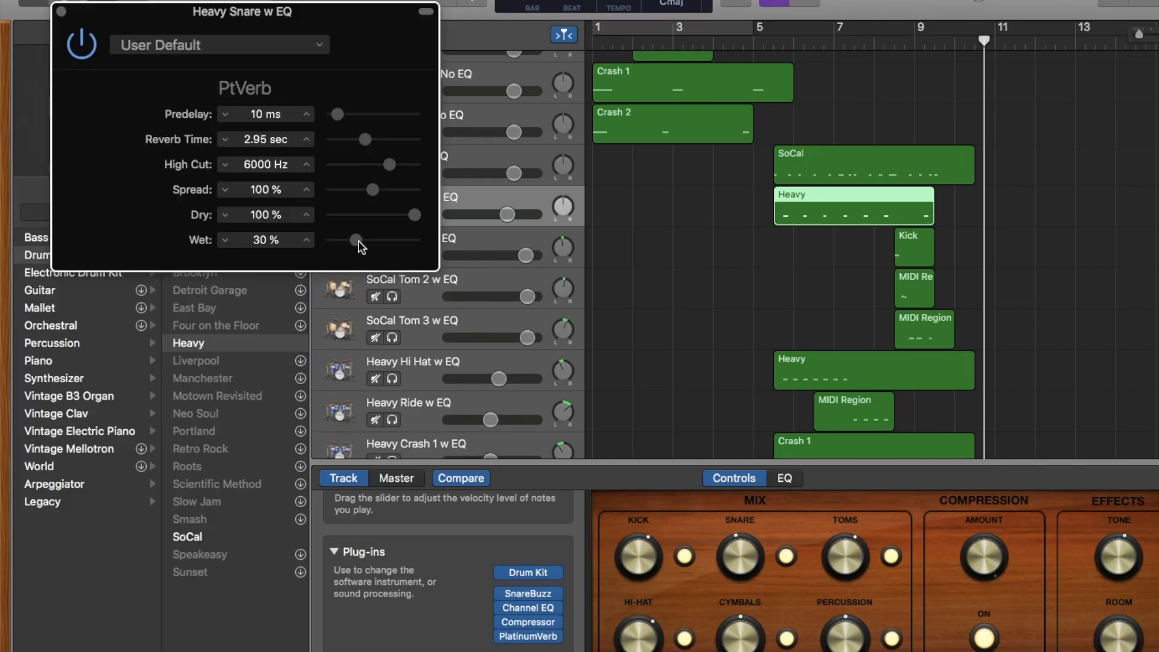
{"action": "left_click_drag", "start_coordinate": [357, 241], "coordinate": [371, 242]}
{"action": "left_click_drag", "start_coordinate": [368, 242], "coordinate": [357, 243]}
{"action": "left_click_drag", "start_coordinate": [357, 243], "coordinate": [355, 243]}
{"action": "left_click", "coordinate": [61, 11]}
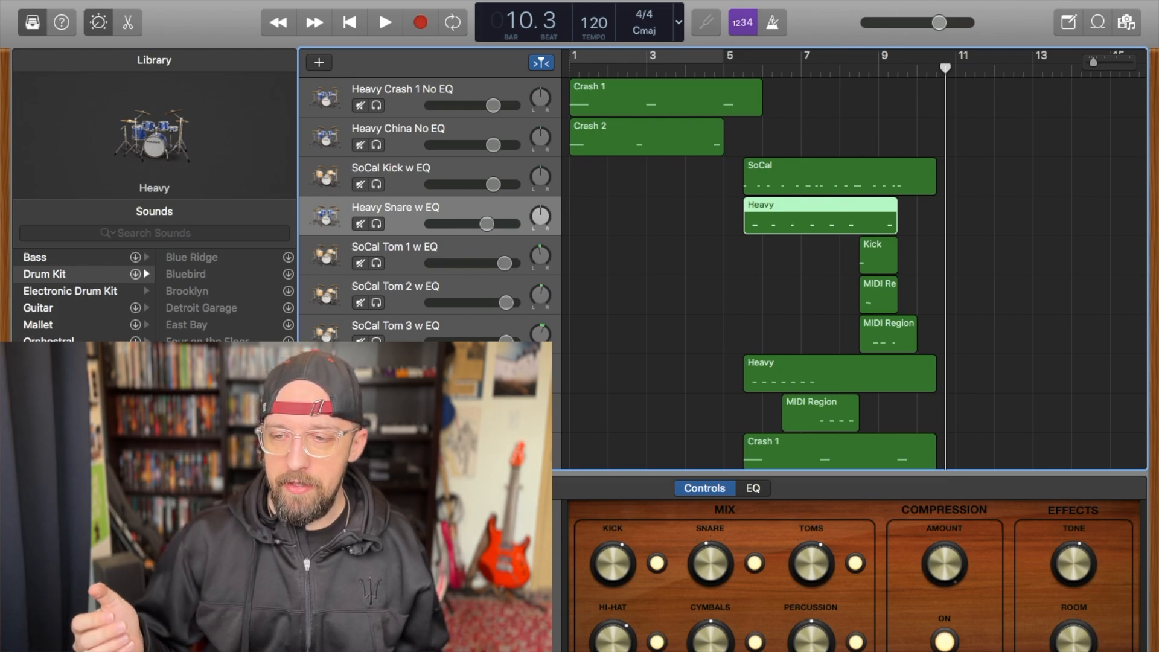
Step: Look through the separate kick, snare, tom, hi-hat, ride, crash and china tracks in both the w EQ and No EQ groups
{"action": "scroll", "coordinate": [398, 281], "scroll_direction": "up", "scroll_amount": 3}
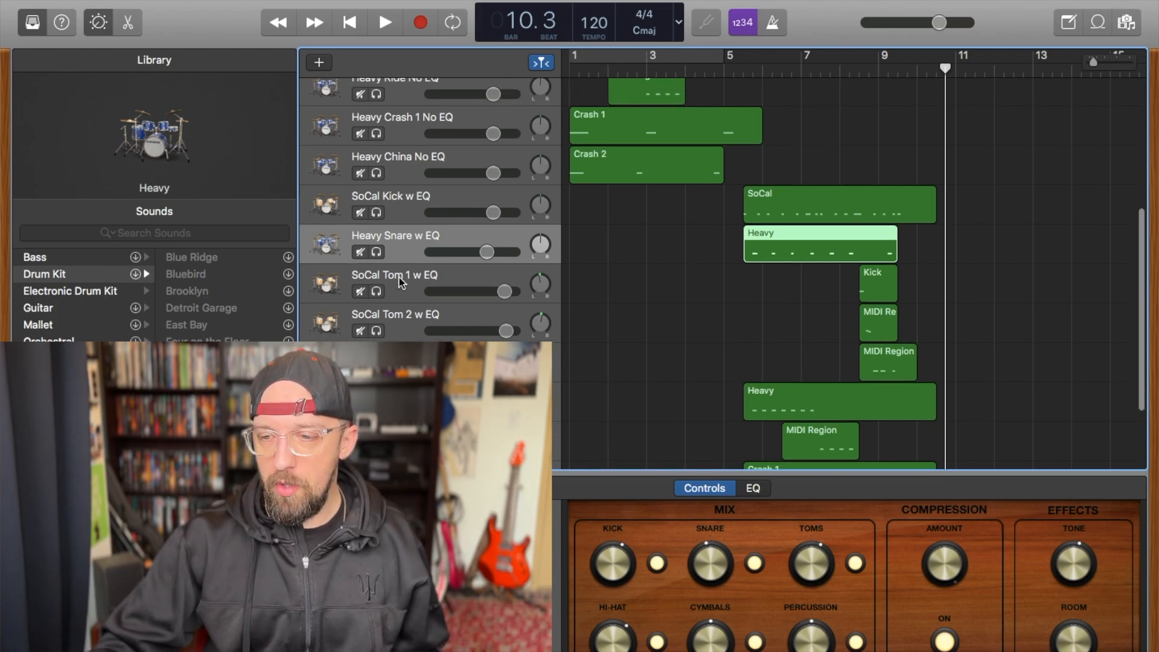
{"action": "scroll", "coordinate": [399, 281], "scroll_direction": "down", "scroll_amount": 4}
{"action": "scroll", "coordinate": [398, 281], "scroll_direction": "down", "scroll_amount": 1}
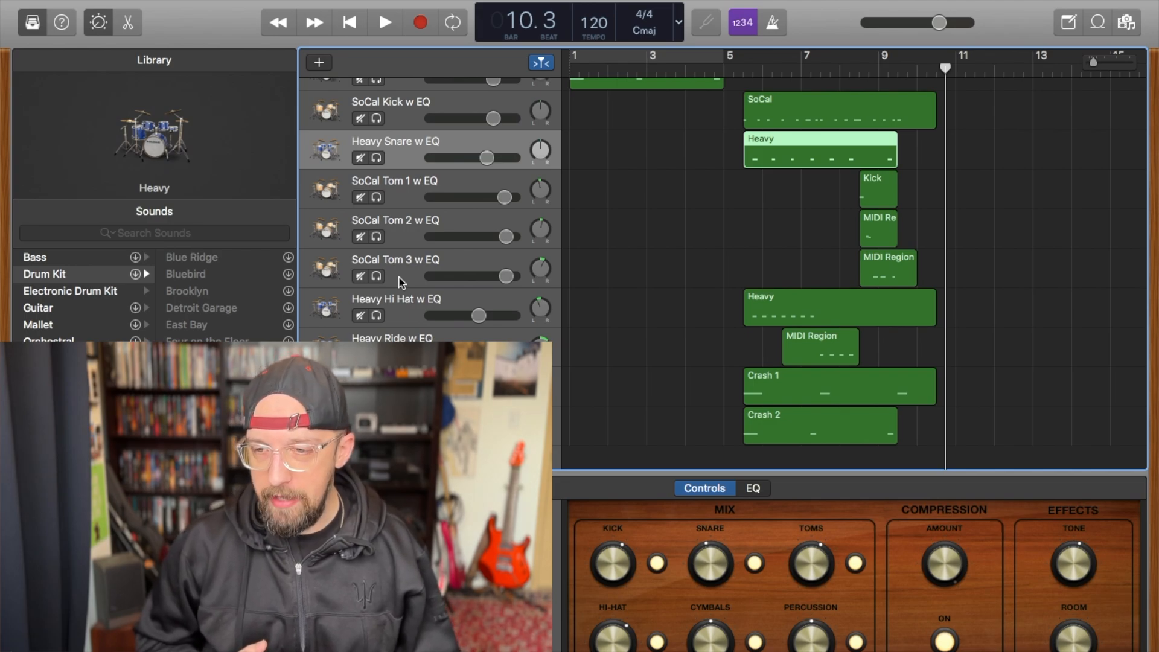
{"action": "scroll", "coordinate": [400, 282], "scroll_direction": "up", "scroll_amount": 6}
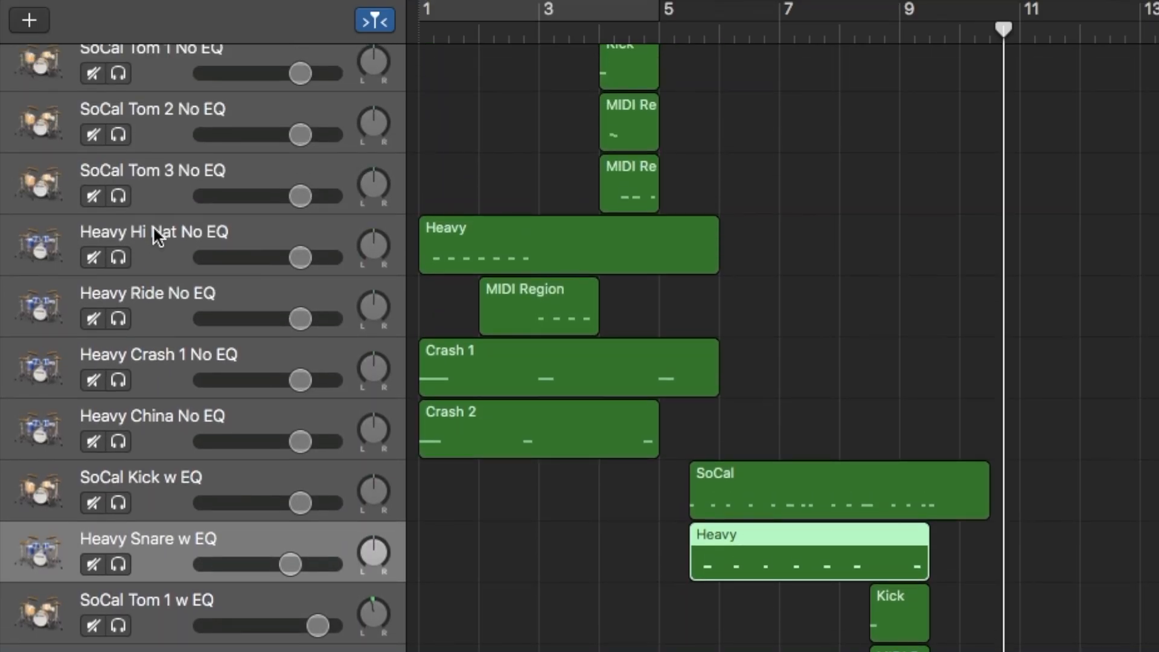
{"action": "scroll", "coordinate": [151, 225], "scroll_direction": "up", "scroll_amount": 3}
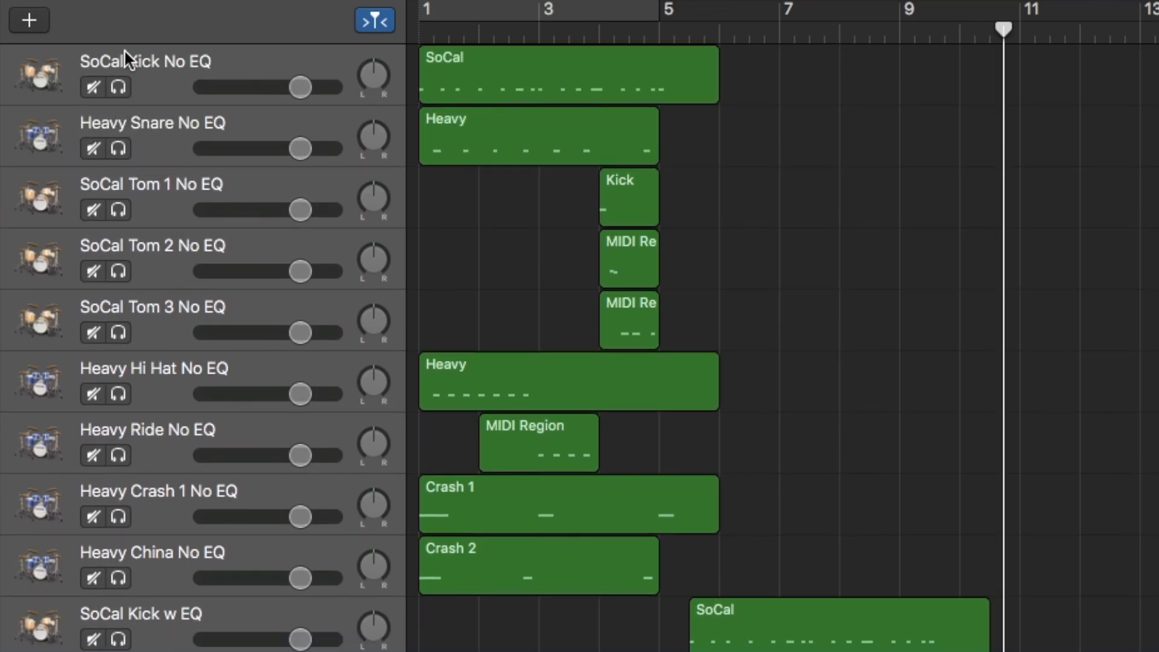
{"action": "scroll", "coordinate": [73, 187], "scroll_direction": "down", "scroll_amount": 3}
Step: Show the Musical Typing keyboard for the Heavy Snare w EQ track and close it again
{"action": "left_click", "coordinate": [427, 8]}
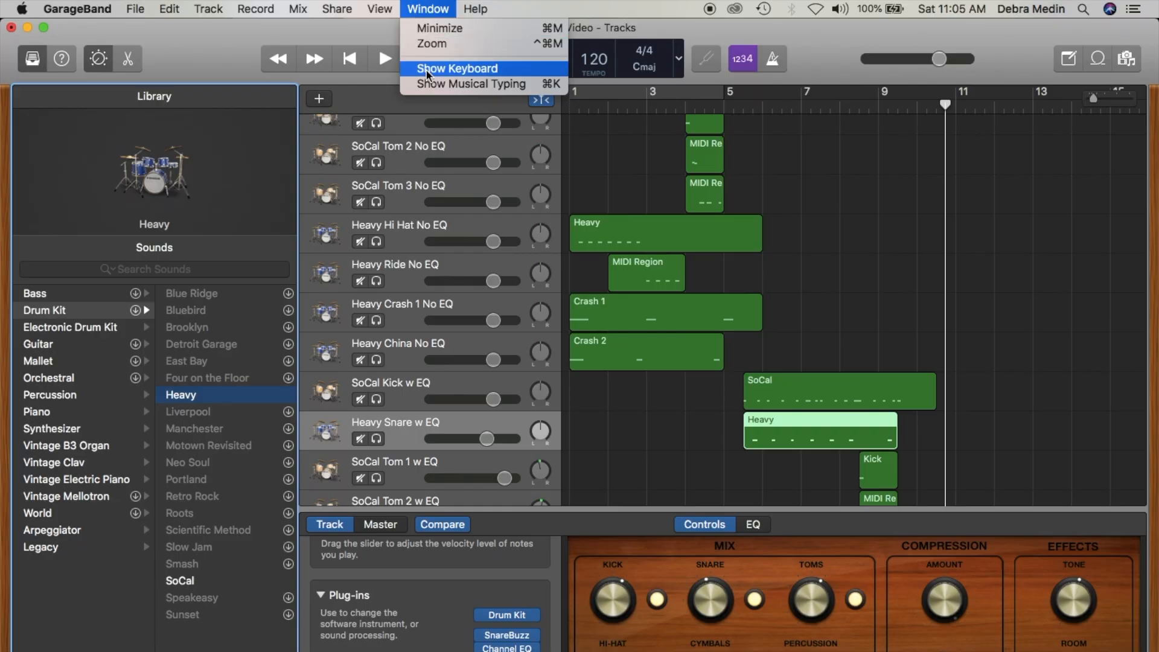
{"action": "left_click", "coordinate": [428, 88]}
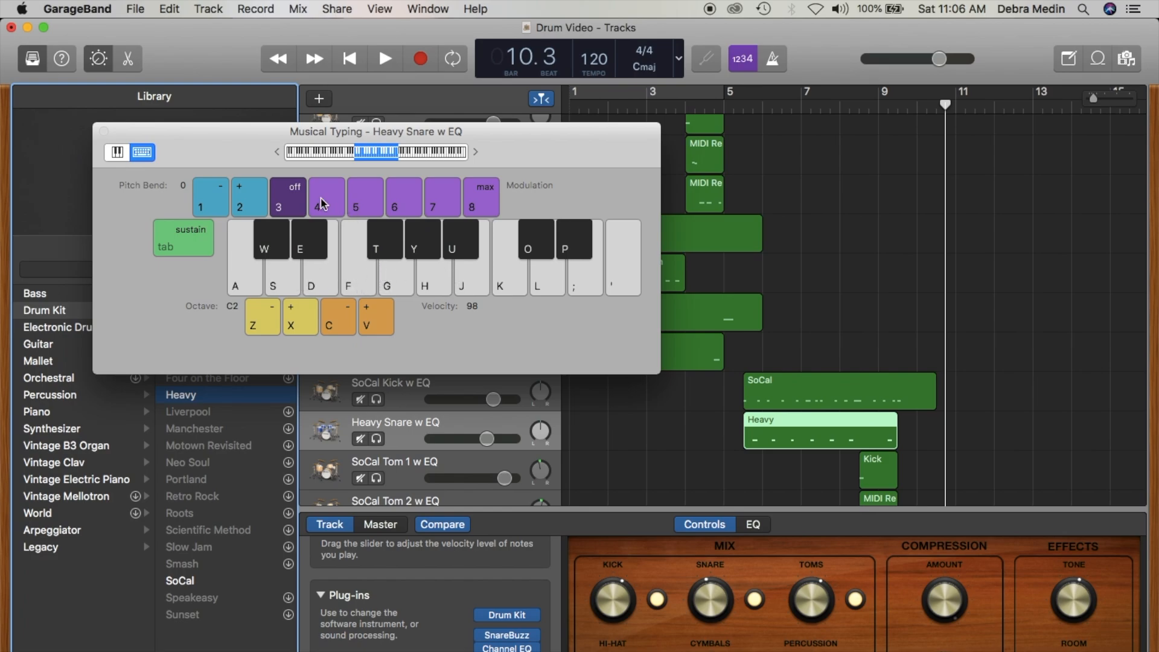
{"action": "left_click", "coordinate": [104, 132]}
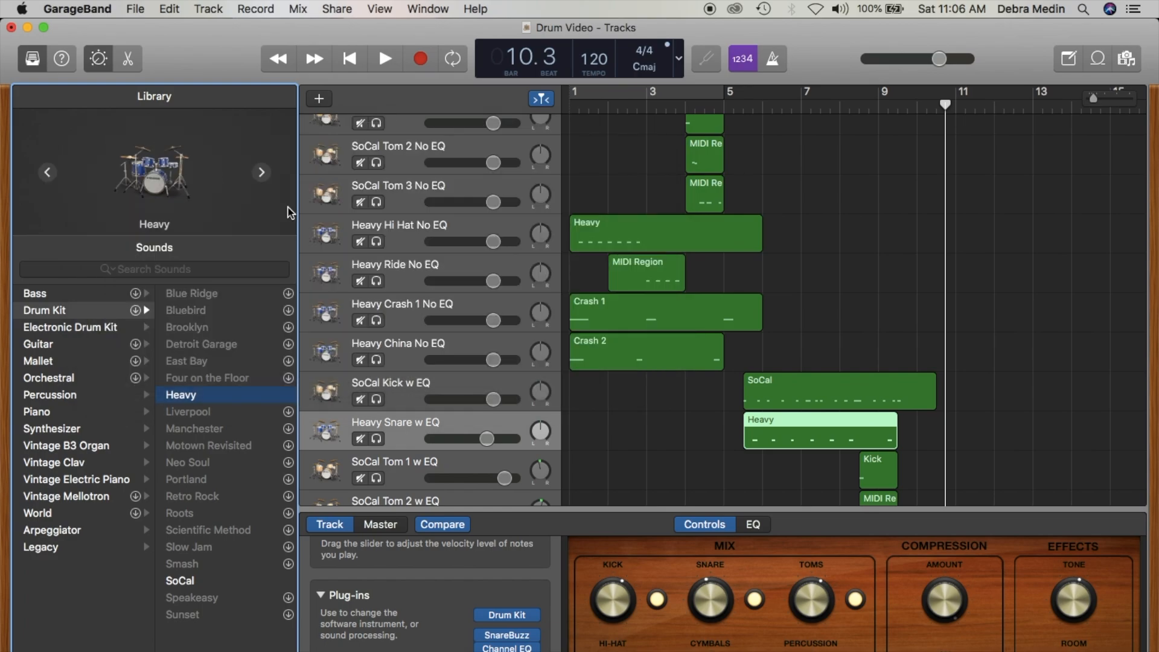